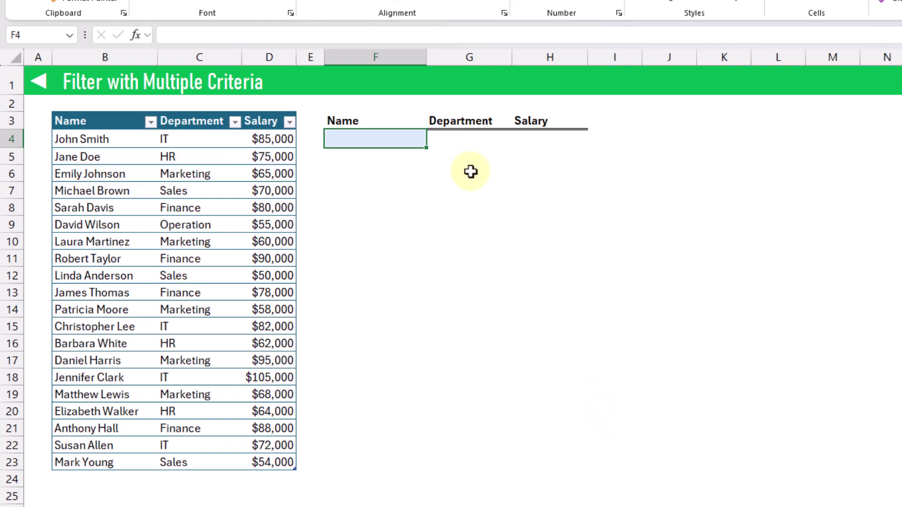
Step: Enter a formula in F4 testing whether each employee's department is IT: =(Employees[Department]="IT")
{"action": "type", "text": "=("}
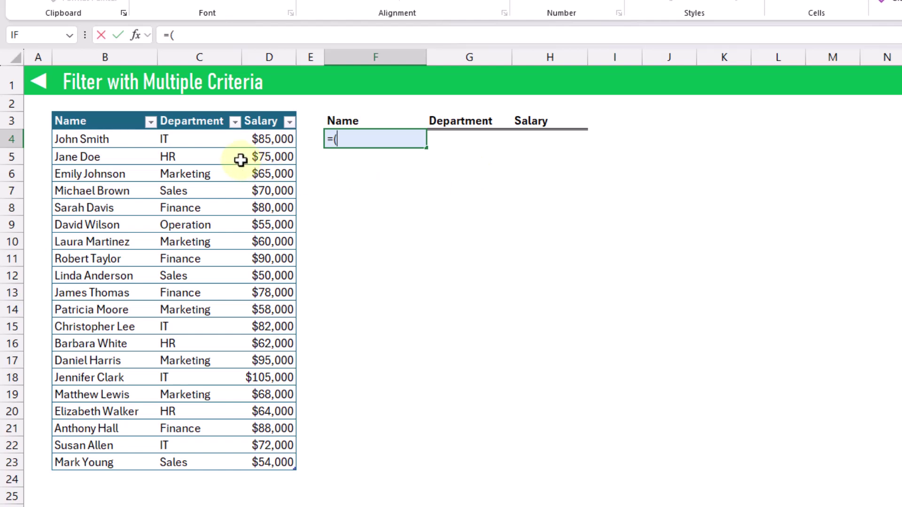
{"action": "left_click", "coordinate": [207, 111]}
{"action": "type", "text": "="}
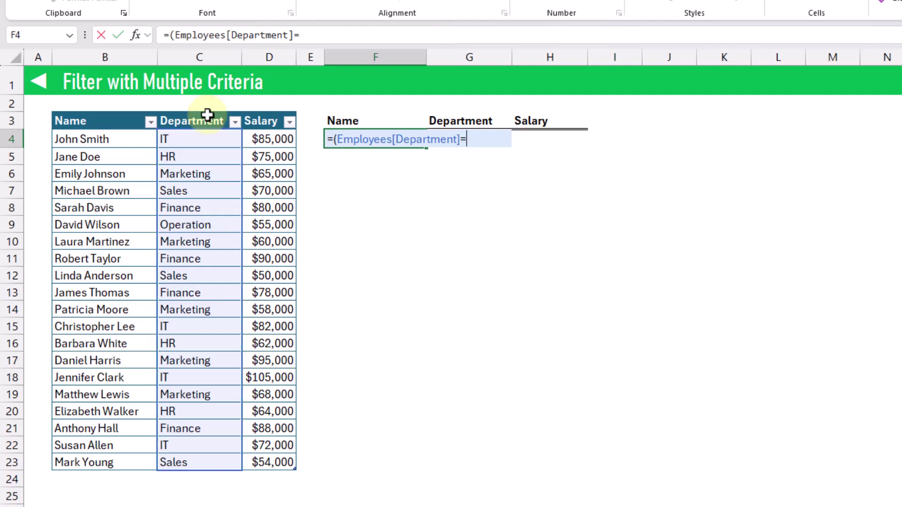
{"action": "type", "text": "\"IT\")"}
{"action": "key", "text": "Return"}
{"action": "key", "text": "Up"}
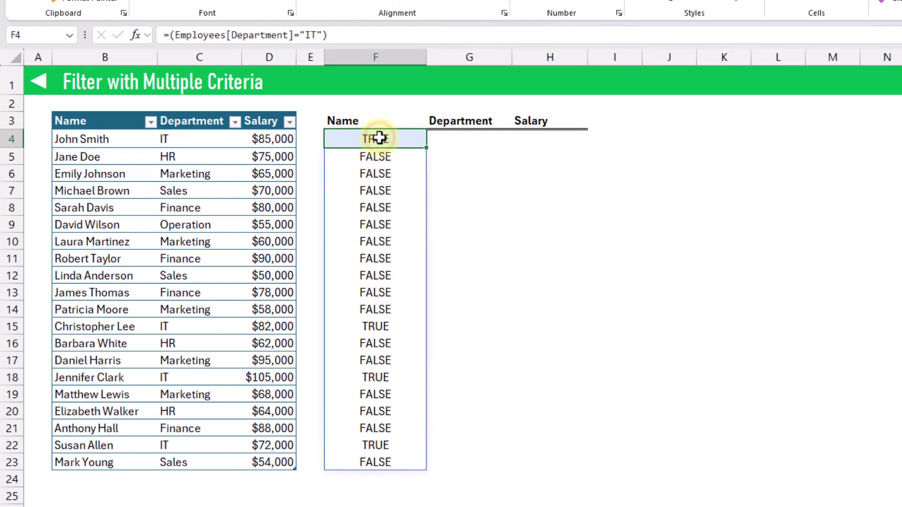
Step: Compare the entries in the Department column with the logical results in column F
{"action": "left_click", "coordinate": [206, 140]}
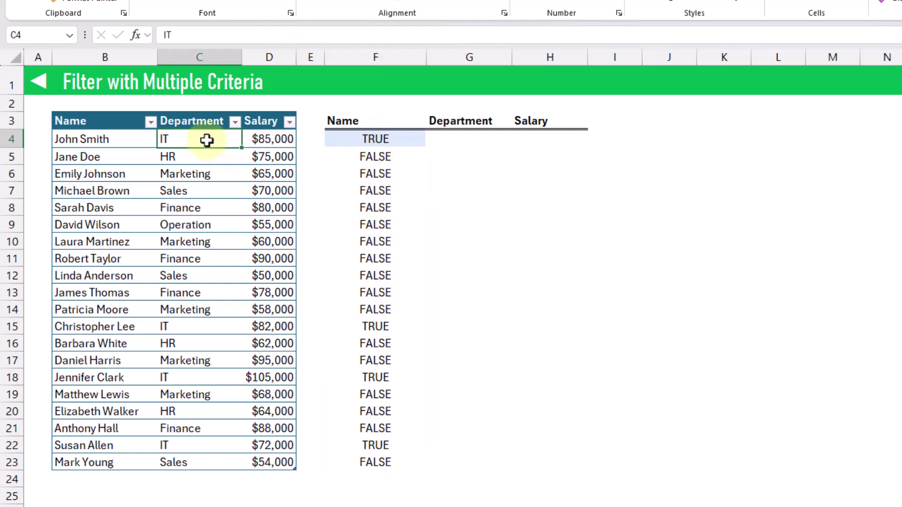
{"action": "left_click", "coordinate": [205, 156]}
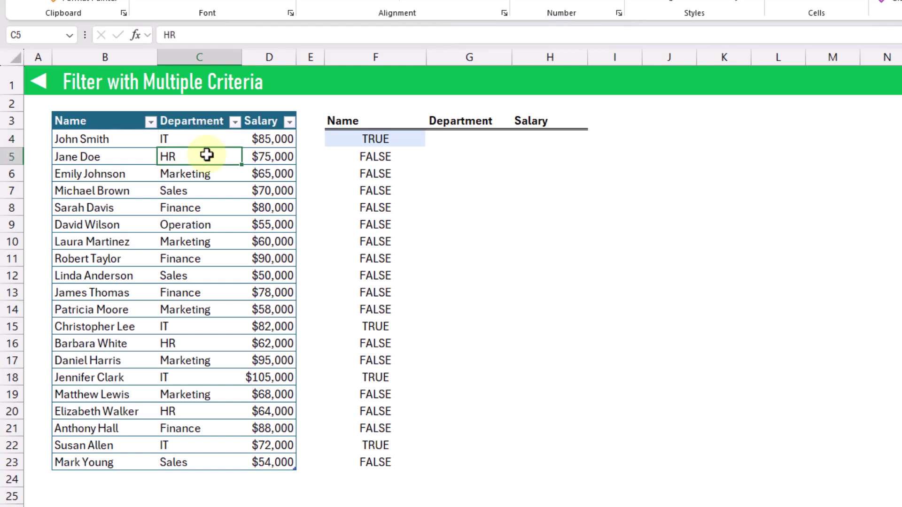
{"action": "left_click", "coordinate": [355, 156]}
{"action": "left_click", "coordinate": [333, 142]}
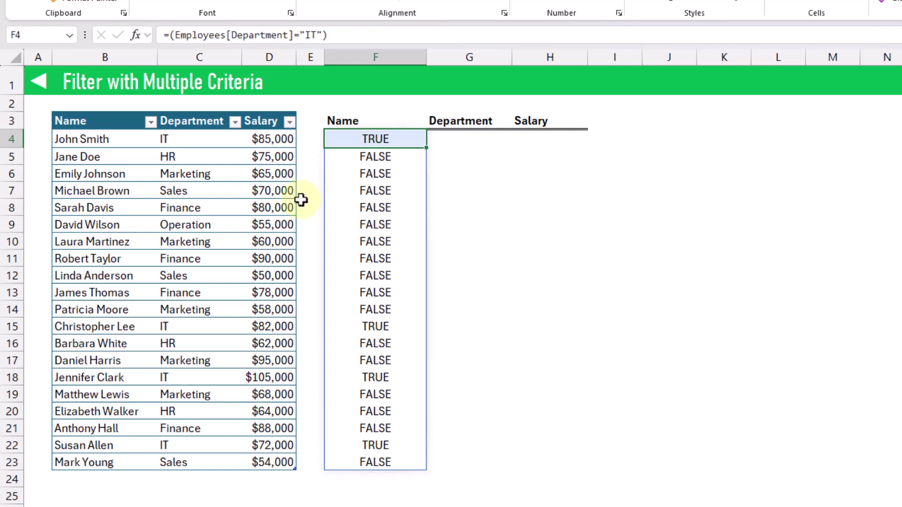
{"action": "left_click", "coordinate": [185, 138]}
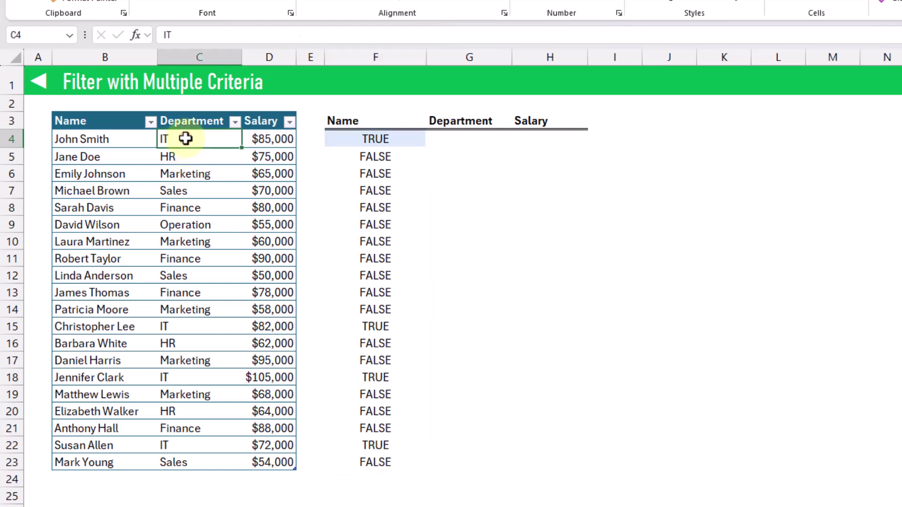
{"action": "left_click", "coordinate": [201, 193]}
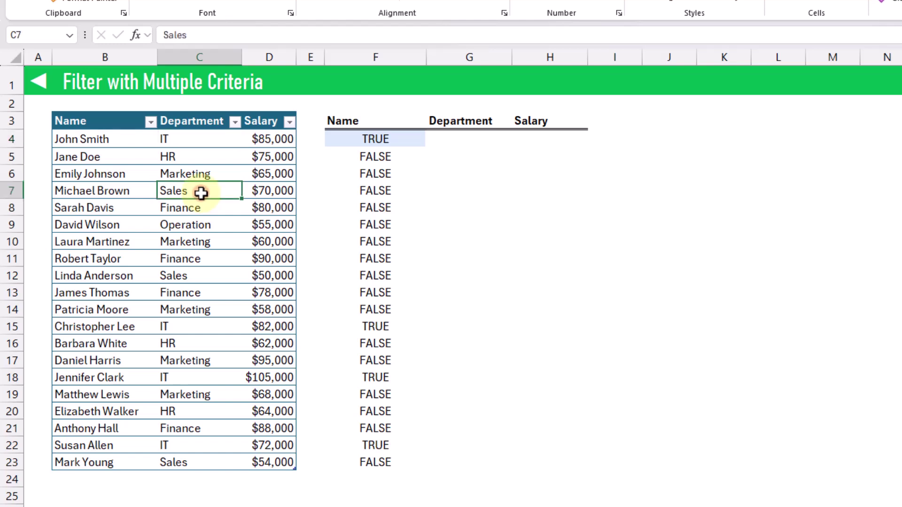
Step: Extend the F4 formula with an OR condition for Sales by adding +(Employees[Department]="Sales")
{"action": "left_click", "coordinate": [346, 142]}
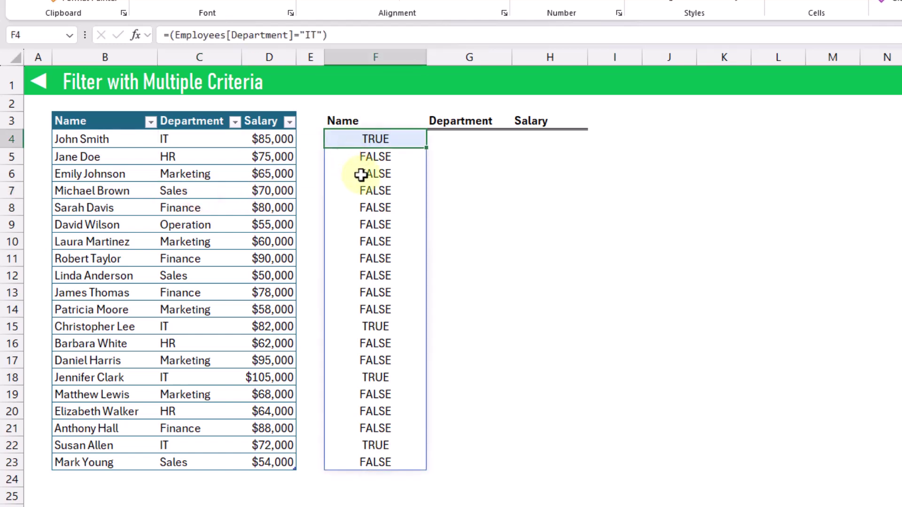
{"action": "left_click_drag", "start_coordinate": [165, 34], "coordinate": [345, 38]}
{"action": "key", "text": "ctrl+c"}
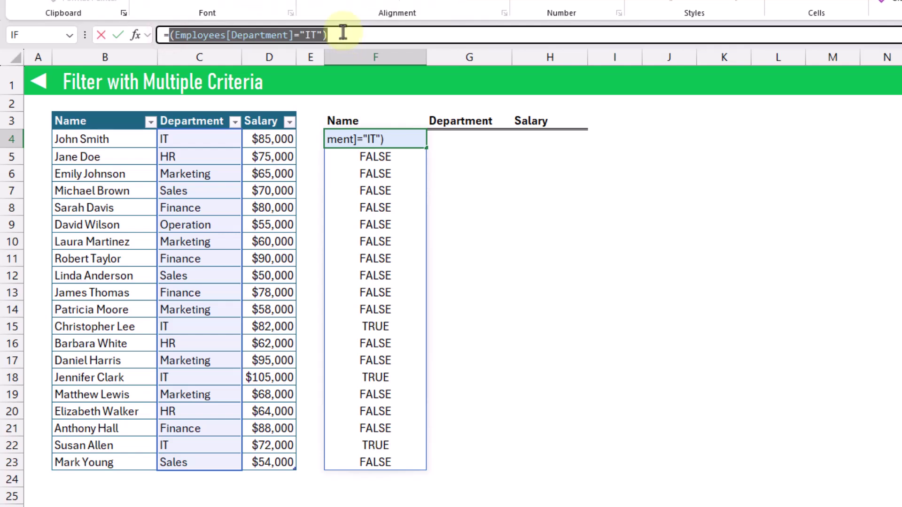
{"action": "left_click", "coordinate": [344, 34]}
{"action": "type", "text": "+"}
{"action": "key", "text": "ctrl+v"}
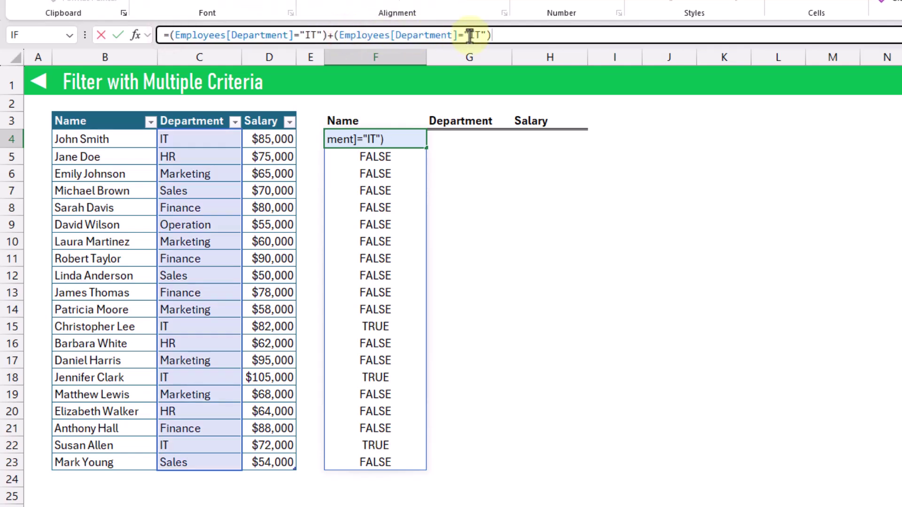
{"action": "left_click_drag", "start_coordinate": [468, 35], "coordinate": [481, 36]}
{"action": "type", "text": "Sales"}
{"action": "key", "text": "ctrl+Return"}
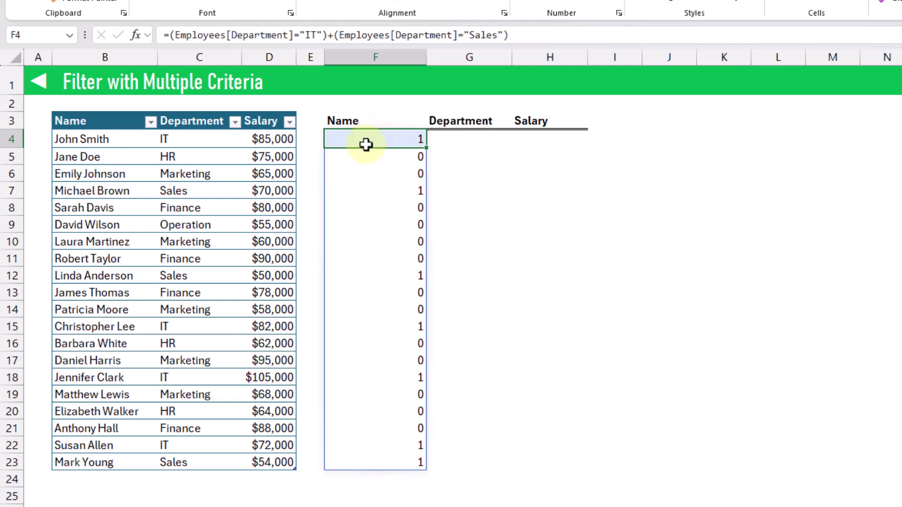
Step: Check the combined IT and Sales test results in column F against the departments
{"action": "left_click", "coordinate": [200, 138]}
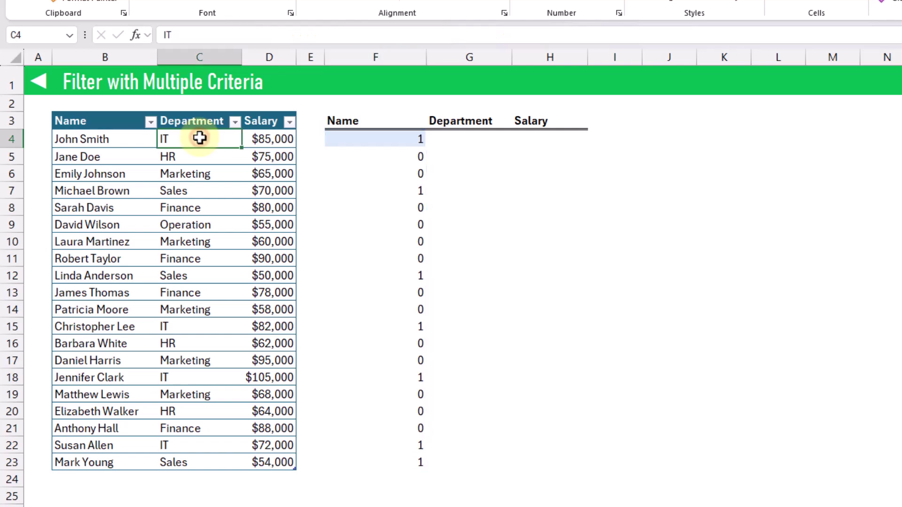
{"action": "left_click", "coordinate": [201, 192]}
{"action": "left_click", "coordinate": [352, 192]}
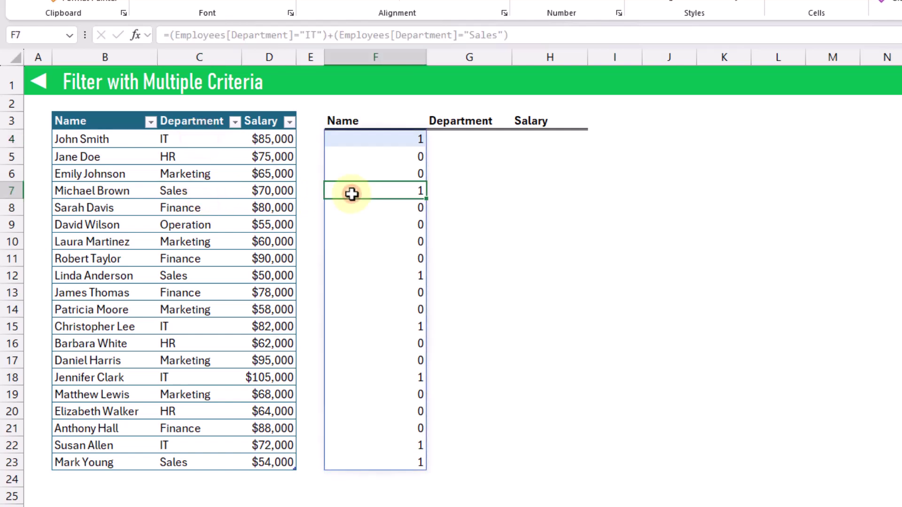
{"action": "left_click", "coordinate": [362, 158]}
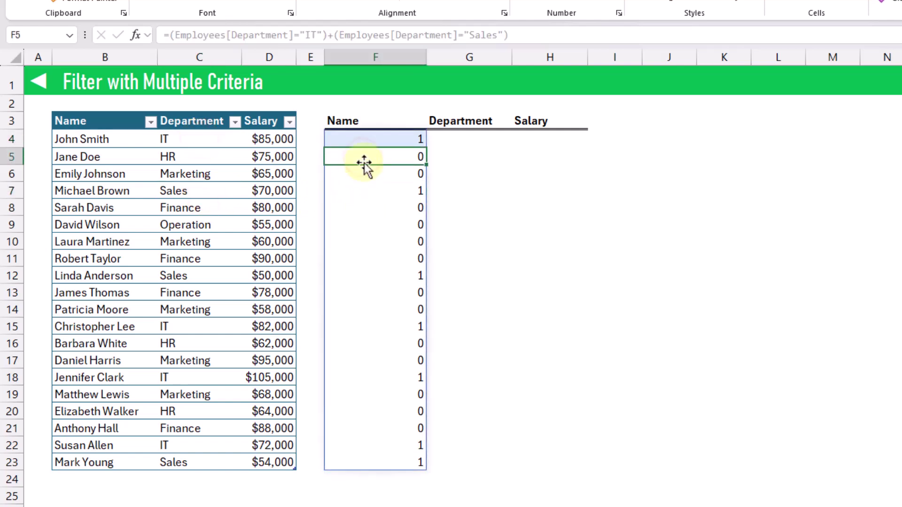
Step: Wrap the F4 criteria in a FILTER function that returns rows from the Employees table
{"action": "left_click", "coordinate": [364, 140]}
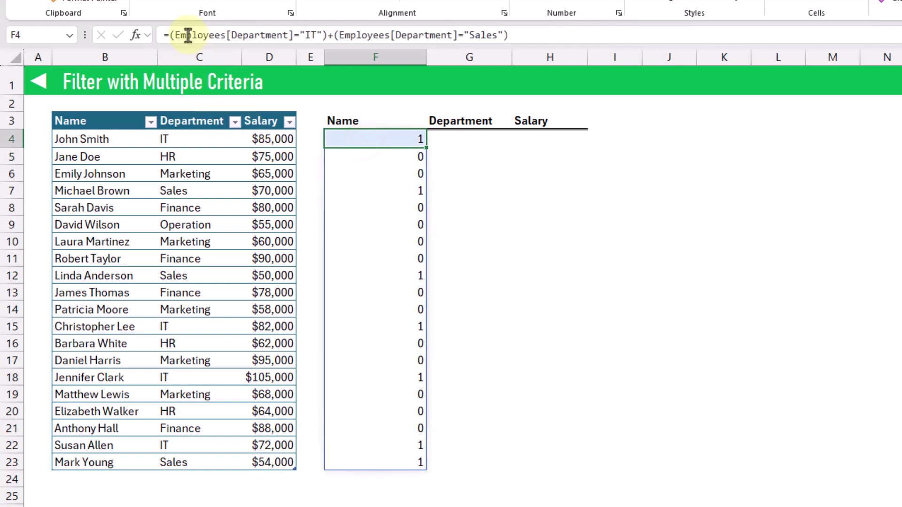
{"action": "left_click", "coordinate": [169, 35]}
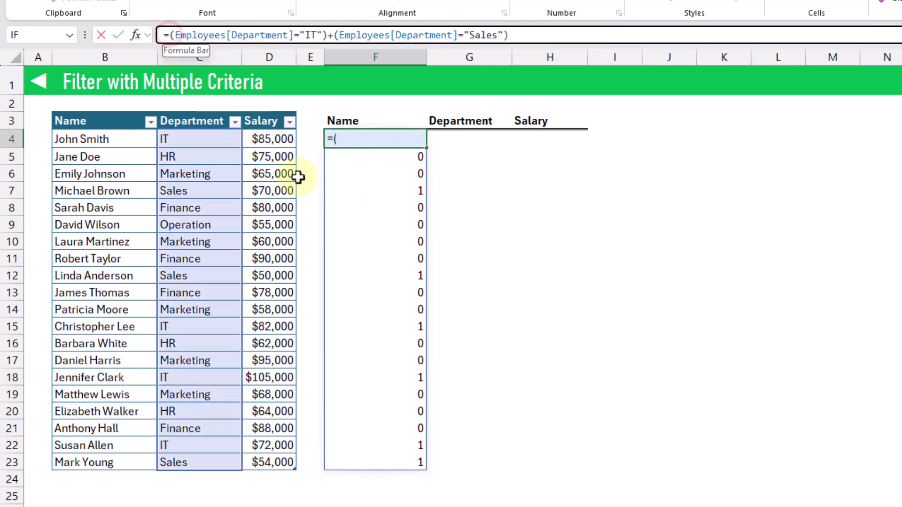
{"action": "type", "text": "FILTER"}
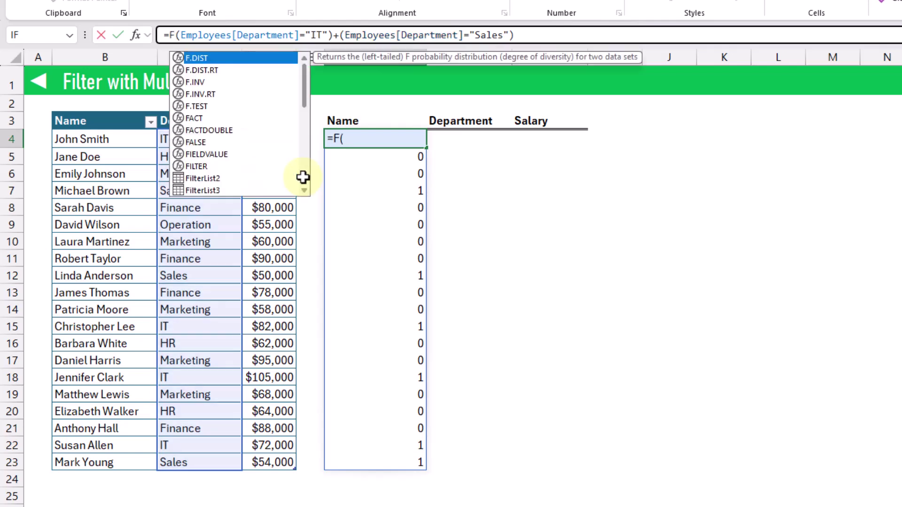
{"action": "key", "text": "Tab"}
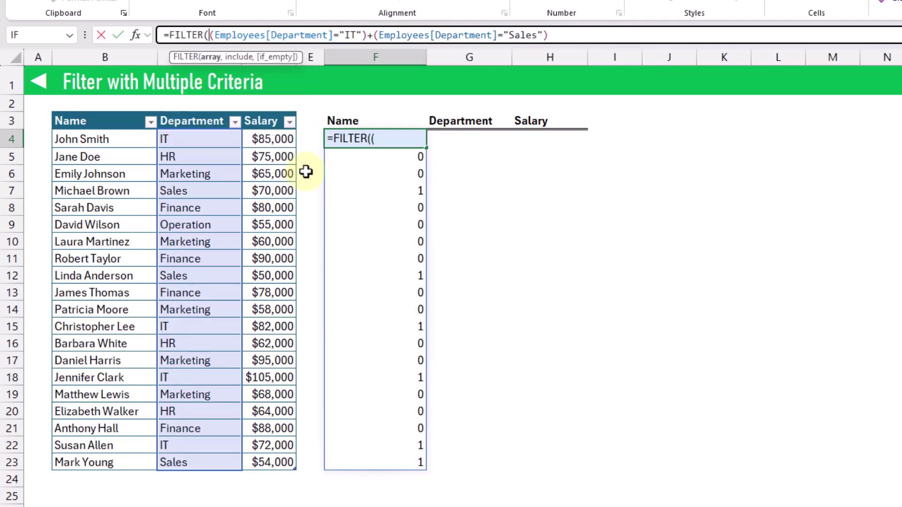
{"action": "left_click", "coordinate": [51, 109]}
{"action": "type", "text": ","}
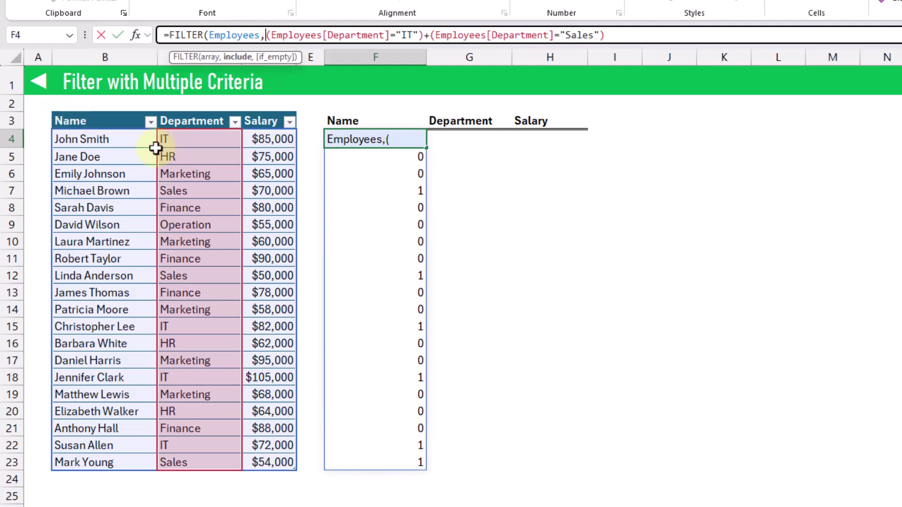
{"action": "left_click", "coordinate": [622, 34]}
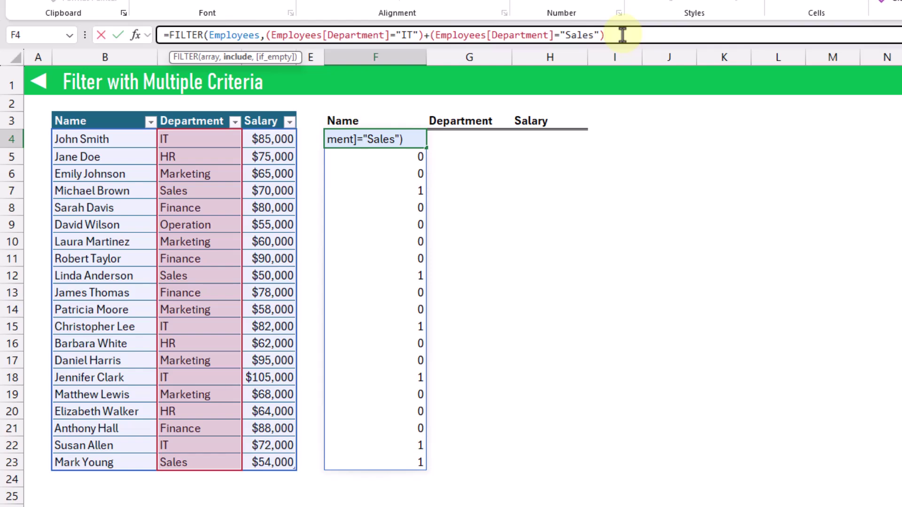
{"action": "type", "text": ")"}
{"action": "key", "text": "Return"}
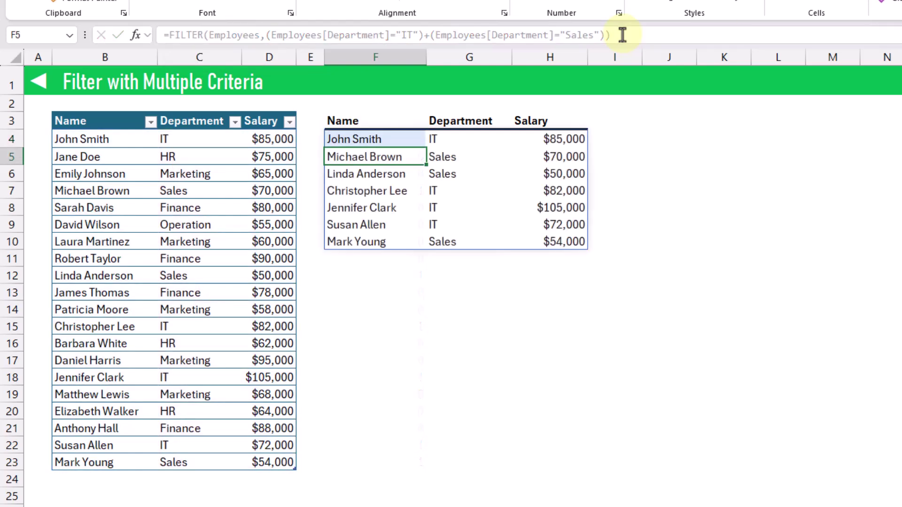
{"action": "key", "text": "Up"}
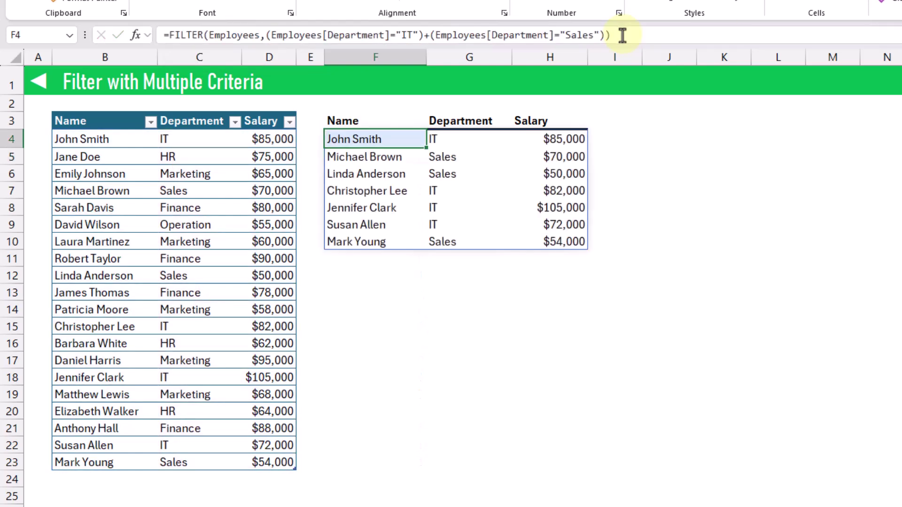
Step: Review the departments in the filtered list
{"action": "left_click", "coordinate": [465, 137]}
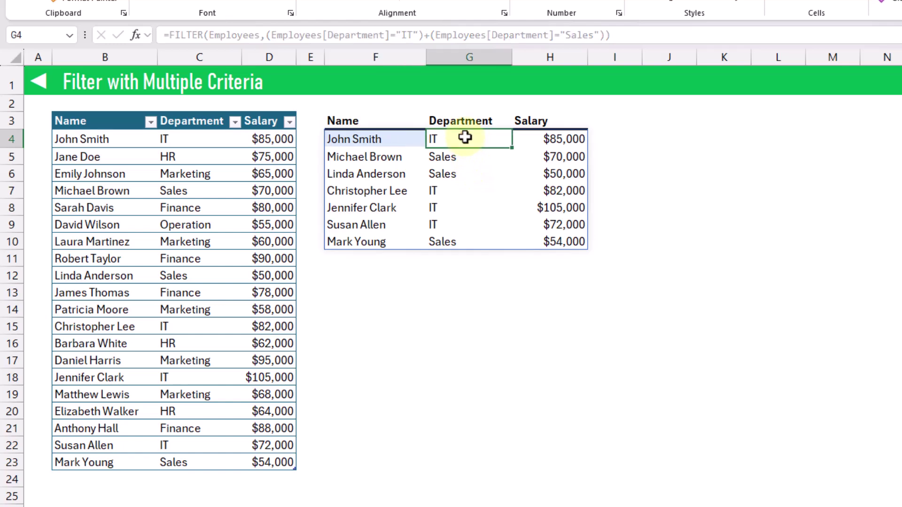
{"action": "left_click", "coordinate": [464, 158]}
{"action": "left_click", "coordinate": [465, 197]}
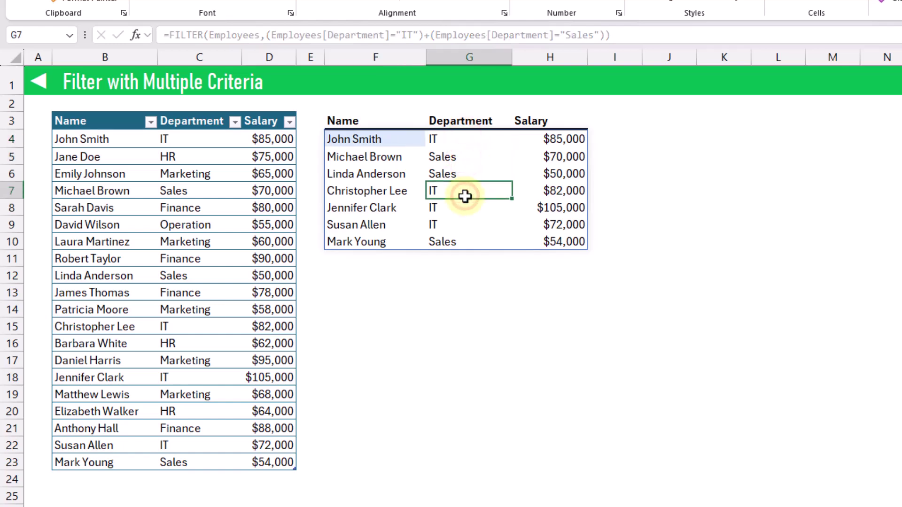
Step: Add a third OR condition, +(Employees[Department]="HR"), to the FILTER formula in F4
{"action": "left_click", "coordinate": [379, 141]}
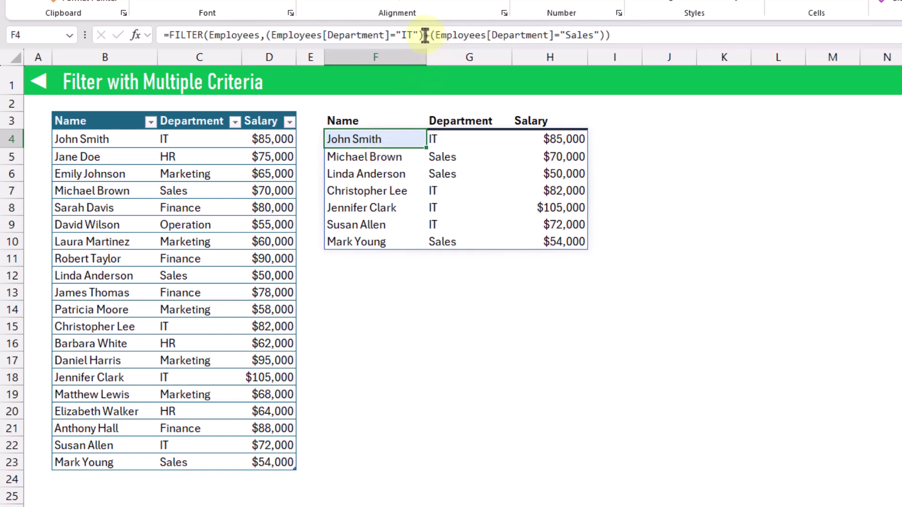
{"action": "left_click_drag", "start_coordinate": [424, 34], "coordinate": [605, 35]}
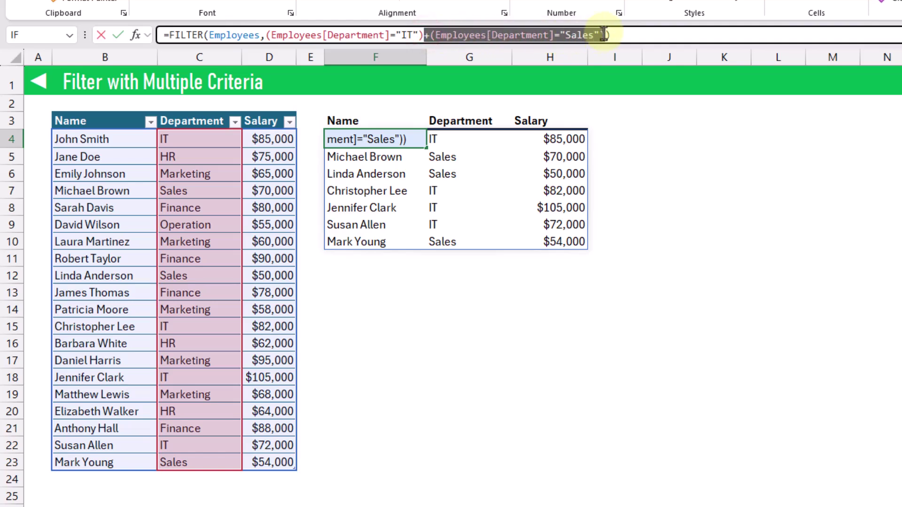
{"action": "key", "text": "ctrl+c"}
{"action": "key", "text": "Right"}
{"action": "key", "text": "ctrl+v"}
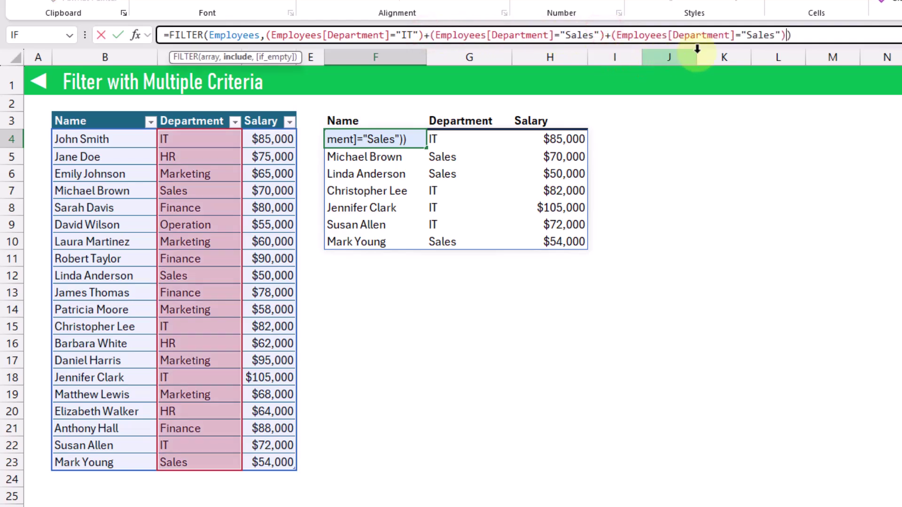
{"action": "double_click", "coordinate": [754, 35]}
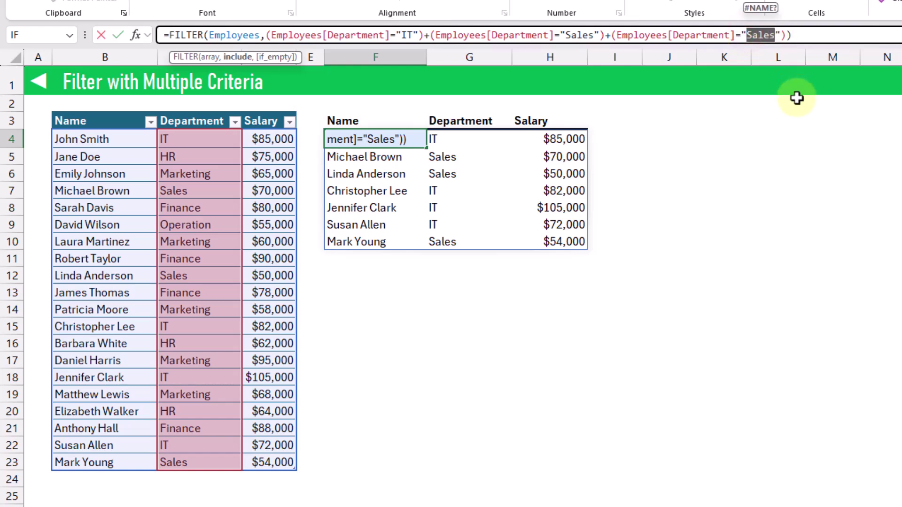
{"action": "type", "text": "HR"}
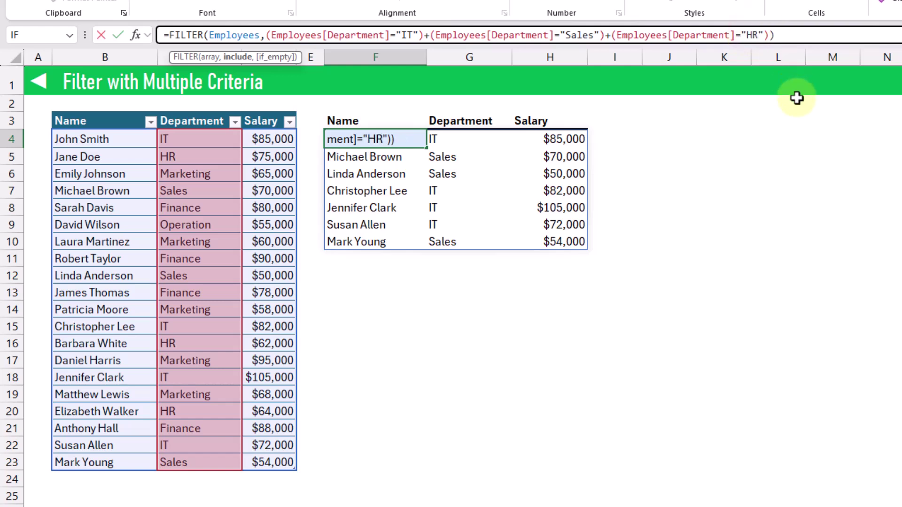
{"action": "key", "text": "Return"}
{"action": "key", "text": "Up"}
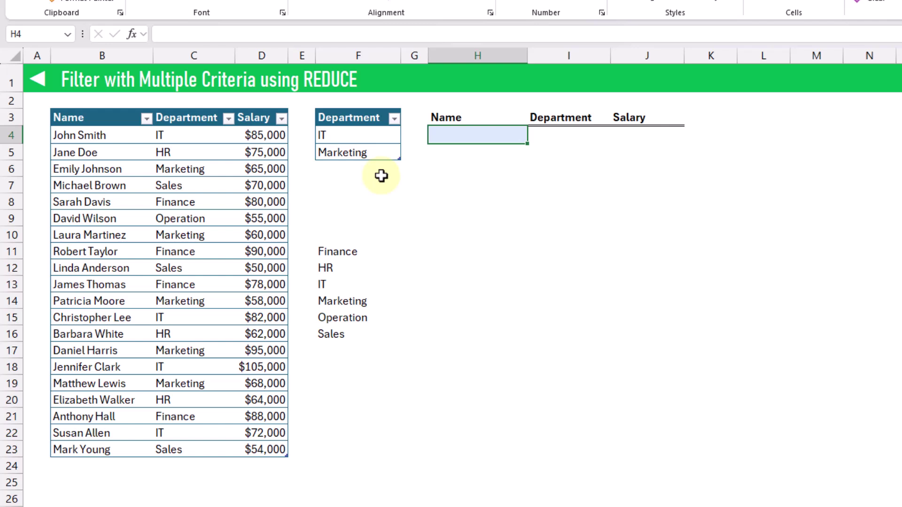
Step: Review the department criteria listed in F4:F5 of the REDUCE example sheet
{"action": "left_click", "coordinate": [359, 134]}
{"action": "left_click_drag", "start_coordinate": [360, 134], "coordinate": [359, 153]}
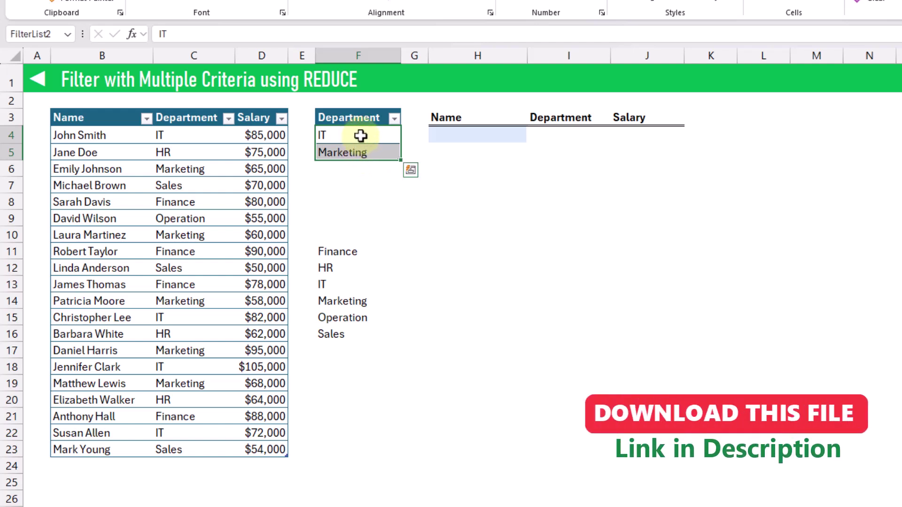
{"action": "left_click", "coordinate": [360, 136]}
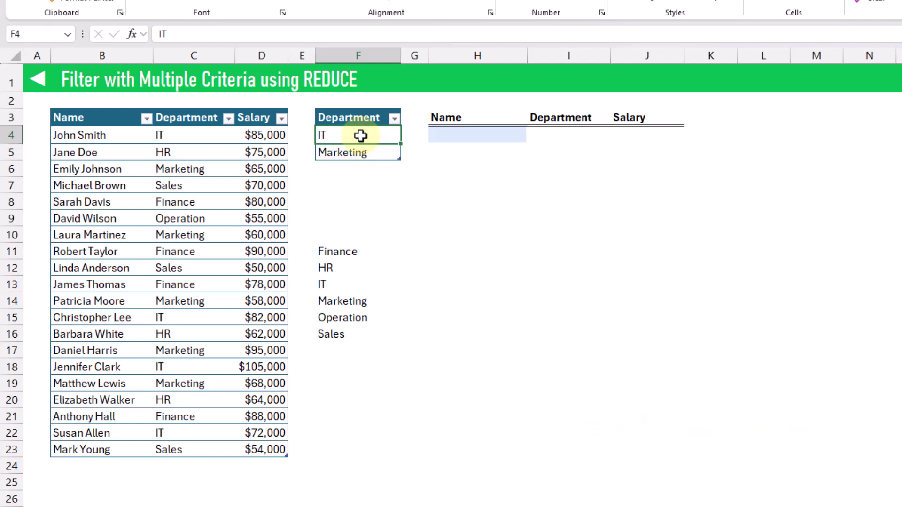
{"action": "left_click", "coordinate": [358, 151]}
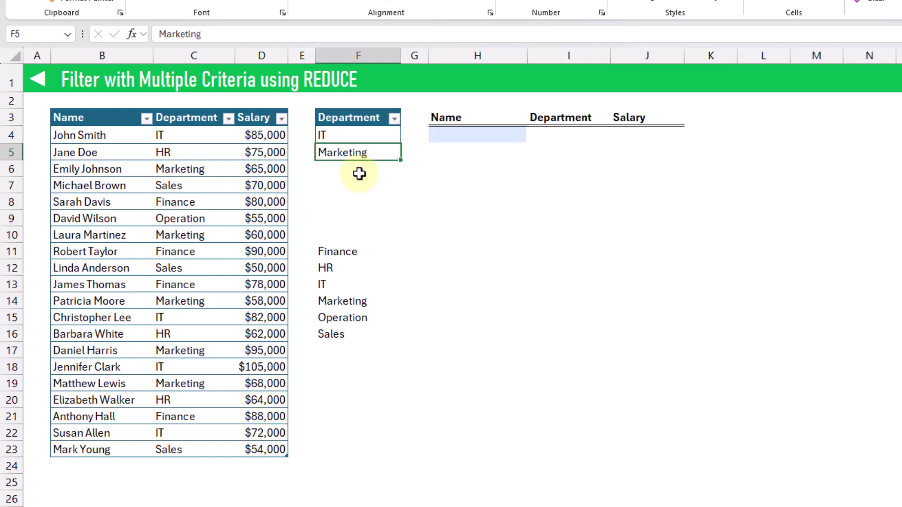
Step: Start a REDUCE formula in H4 with FALSE as the initial value and FilterList2[Department] as the array
{"action": "left_click", "coordinate": [459, 138]}
{"action": "type", "text": "="}
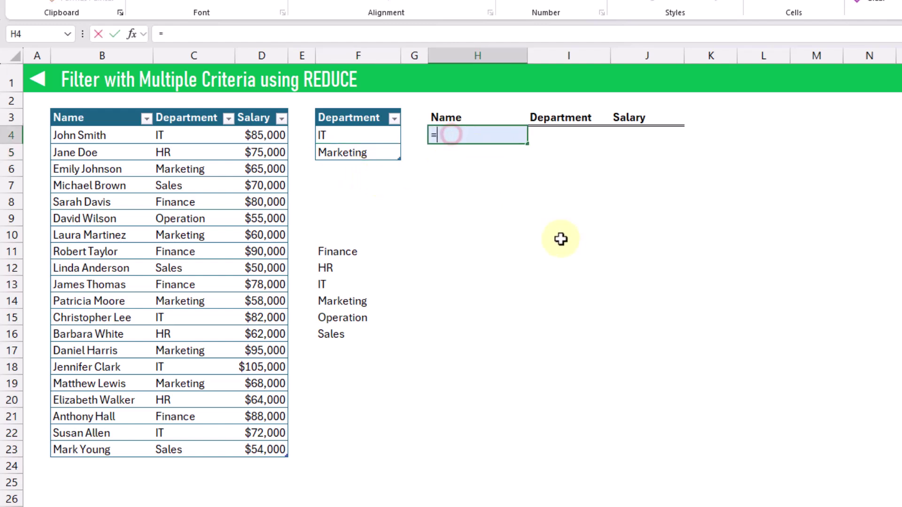
{"action": "type", "text": "red"}
{"action": "key", "text": "Tab"}
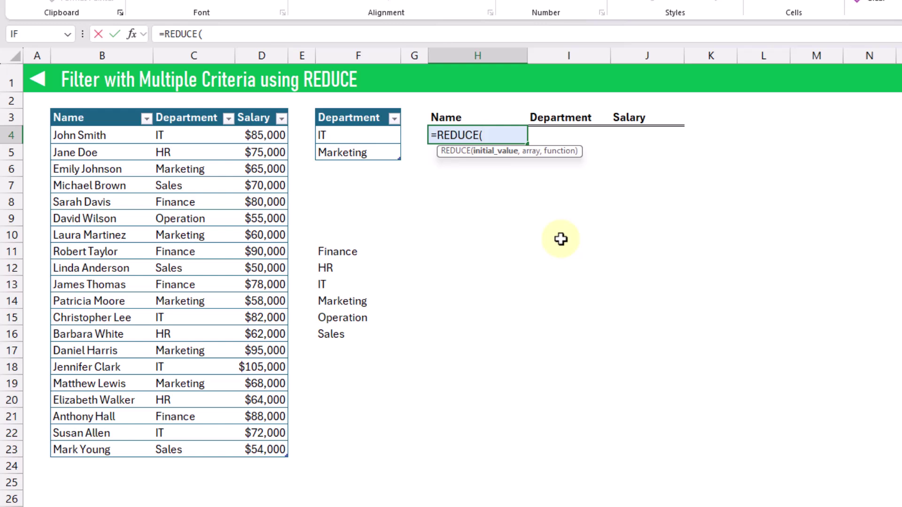
{"action": "type", "text": "fal"}
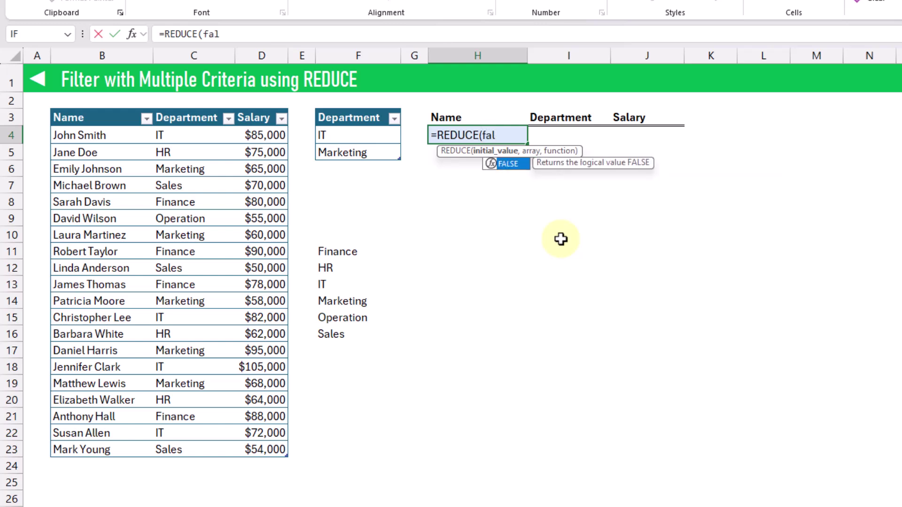
{"action": "key", "text": "Tab"}
{"action": "type", "text": ","}
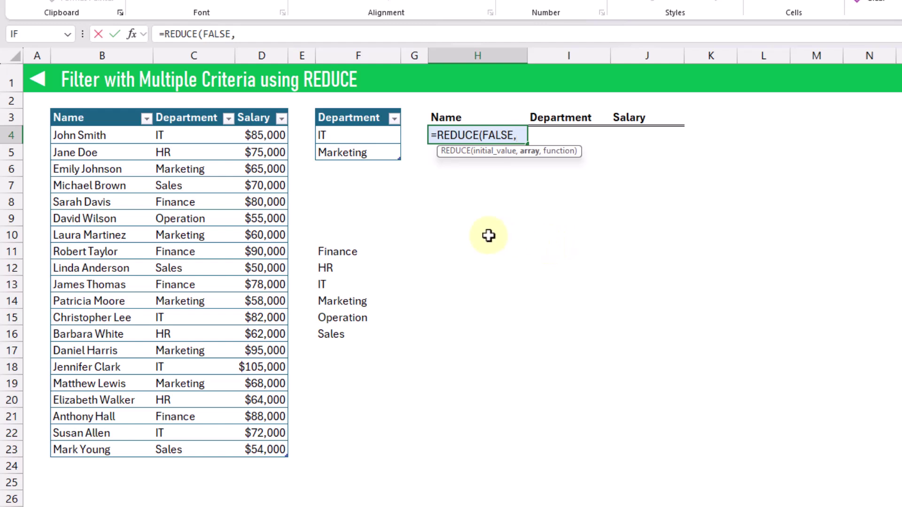
{"action": "left_click", "coordinate": [358, 109]}
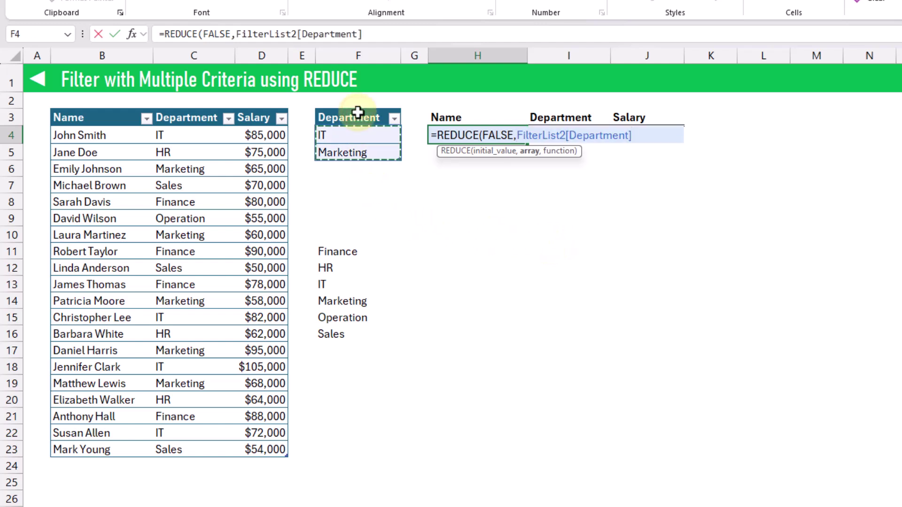
{"action": "type", "text": ","}
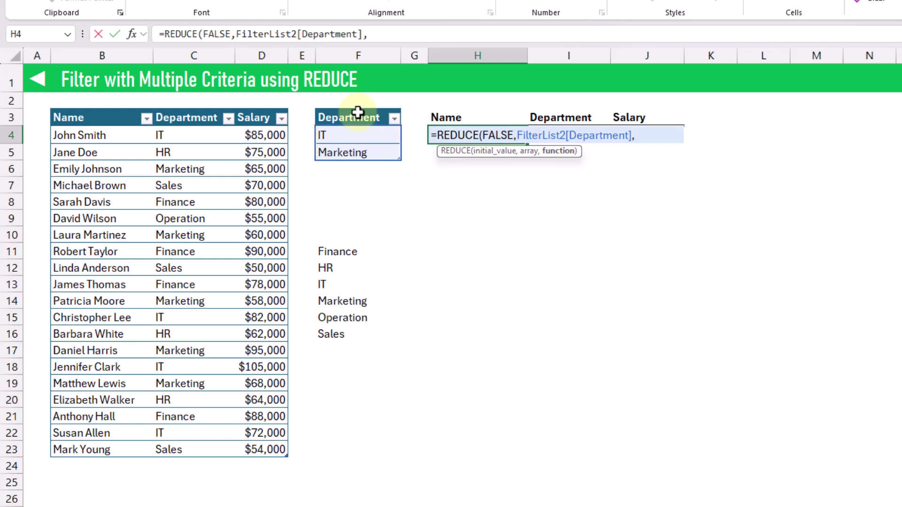
Step: Add a LAMBDA function with parameters a and v to the REDUCE formula and open a parenthesis for its calculation
{"action": "type", "text": "la"}
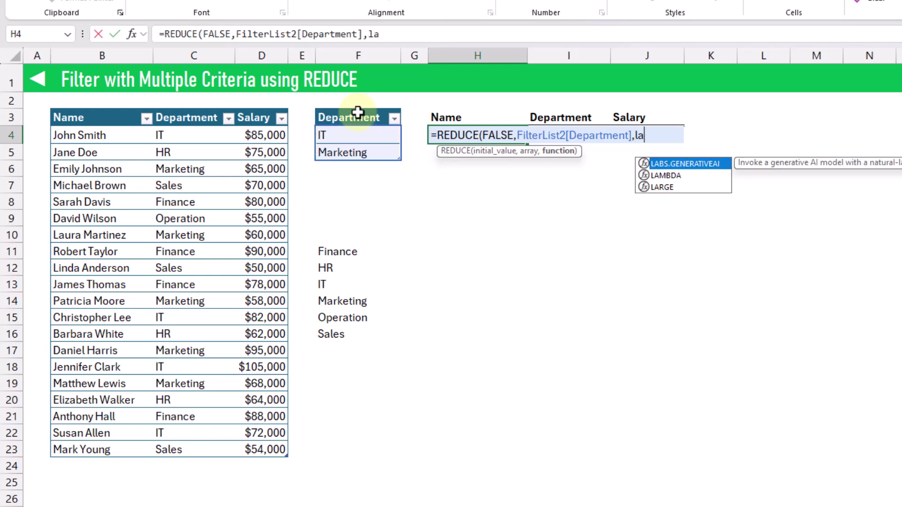
{"action": "type", "text": "m"}
{"action": "key", "text": "Tab"}
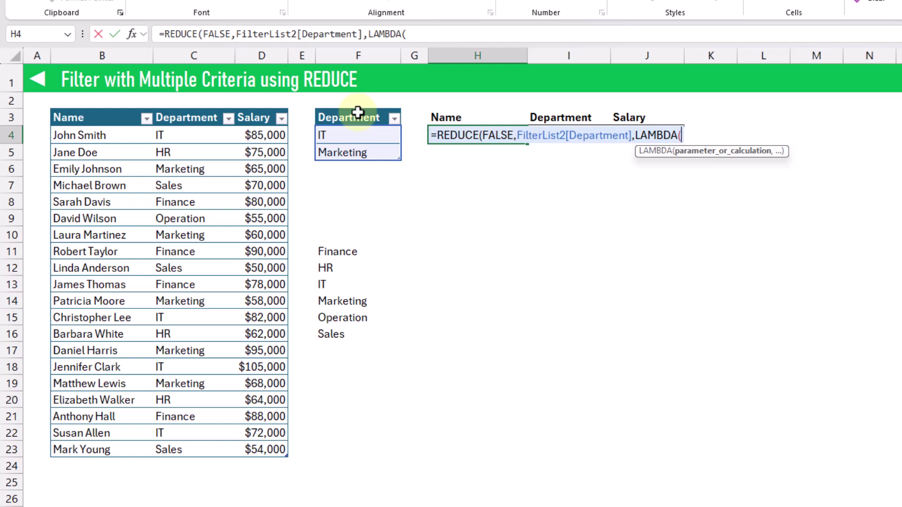
{"action": "type", "text": "a,"}
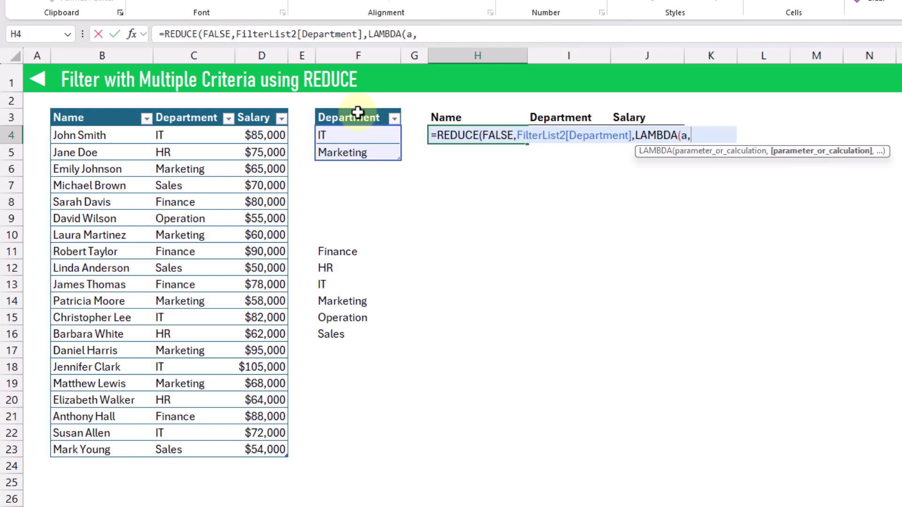
{"action": "type", "text": "v"}
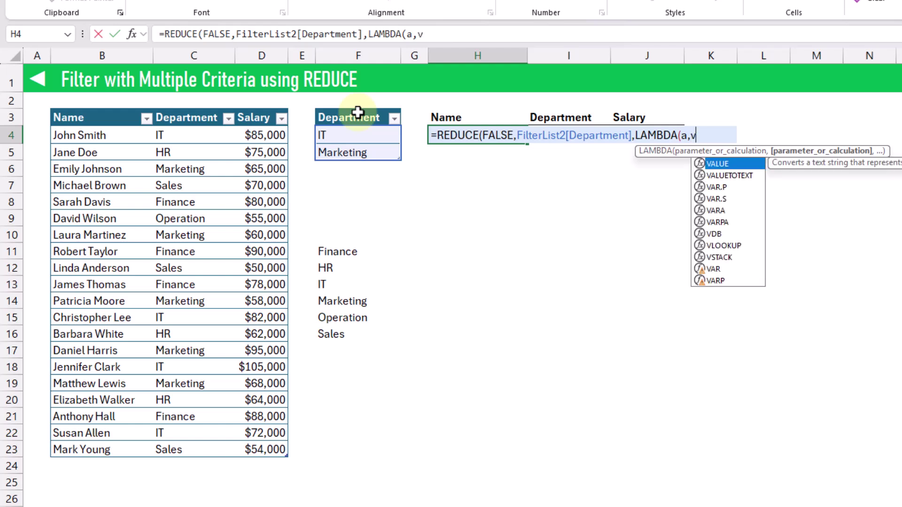
{"action": "type", "text": ",("}
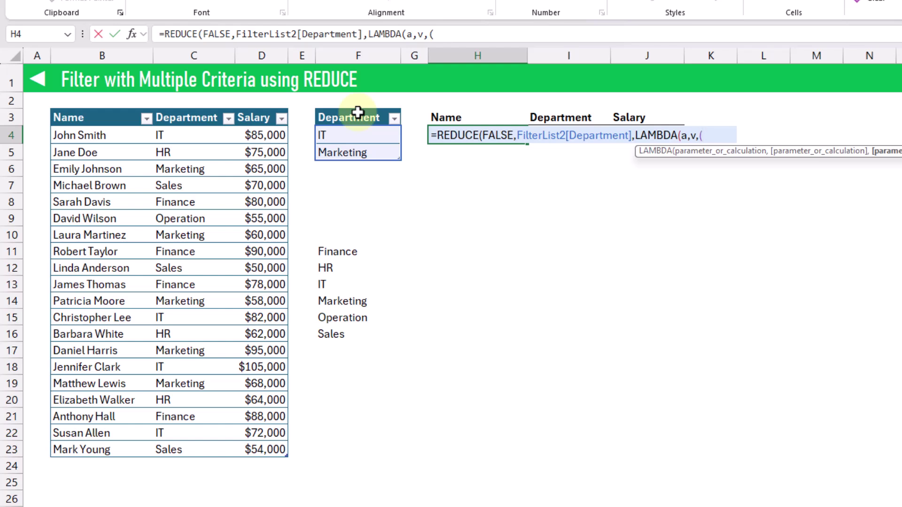
Step: Complete the LAMBDA calculation as (Employees2[Department]=v)+a and enter the REDUCE formula in H4
{"action": "left_click", "coordinate": [187, 106]}
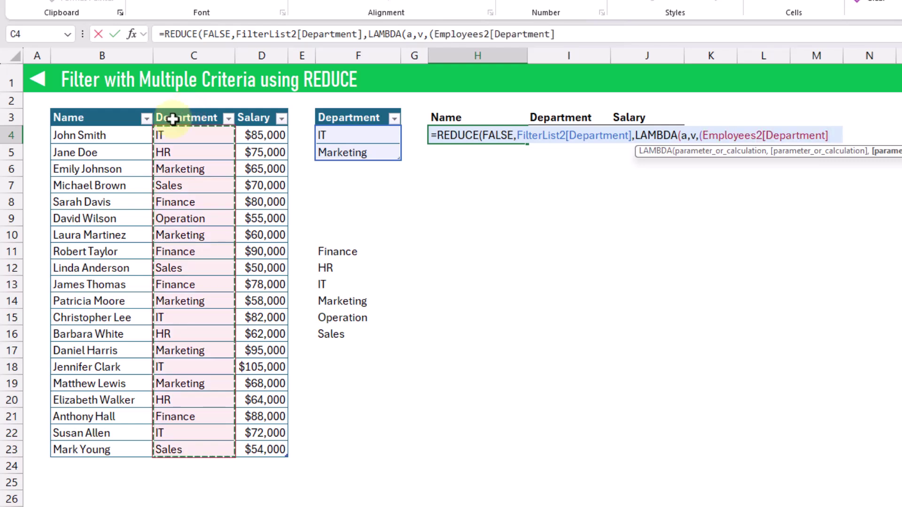
{"action": "type", "text": "="}
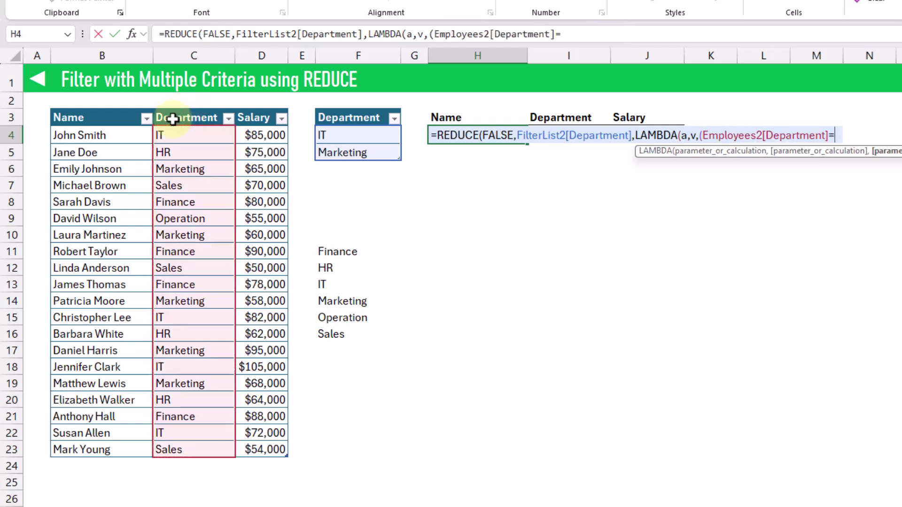
{"action": "type", "text": "v"}
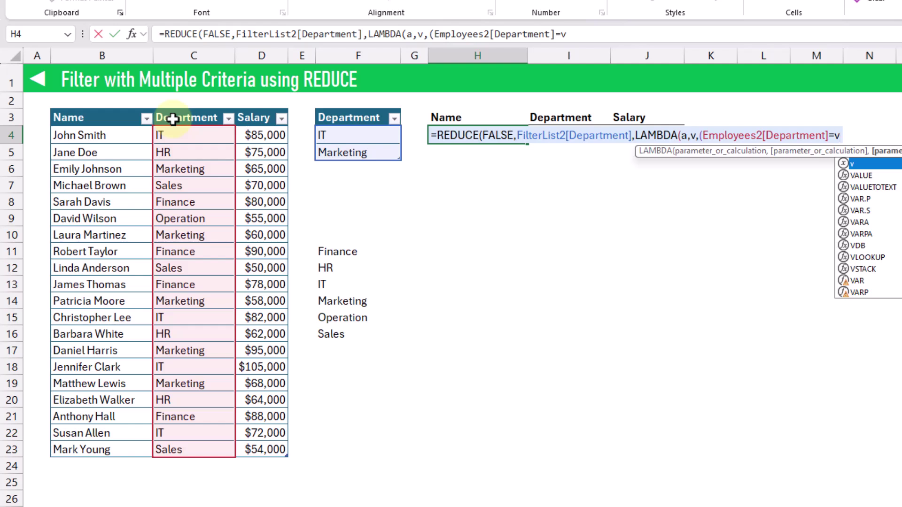
{"action": "type", "text": ")+"}
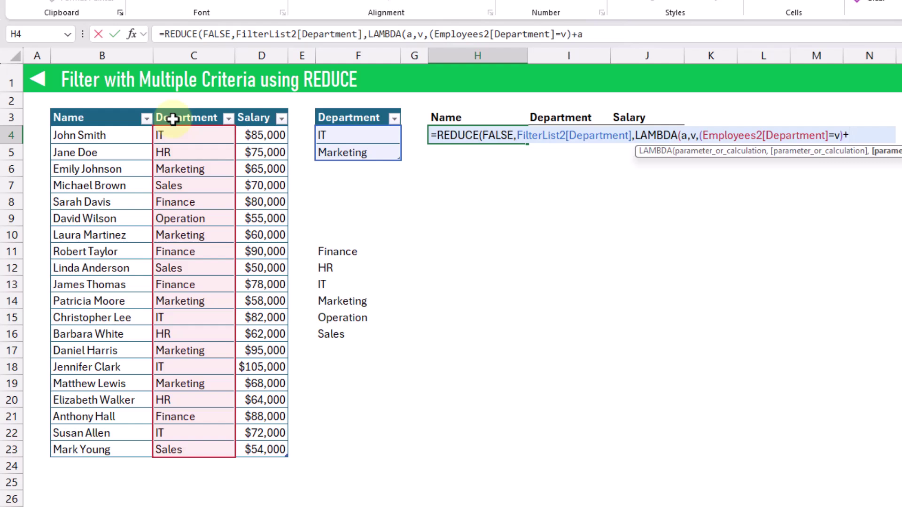
{"action": "type", "text": "a))"}
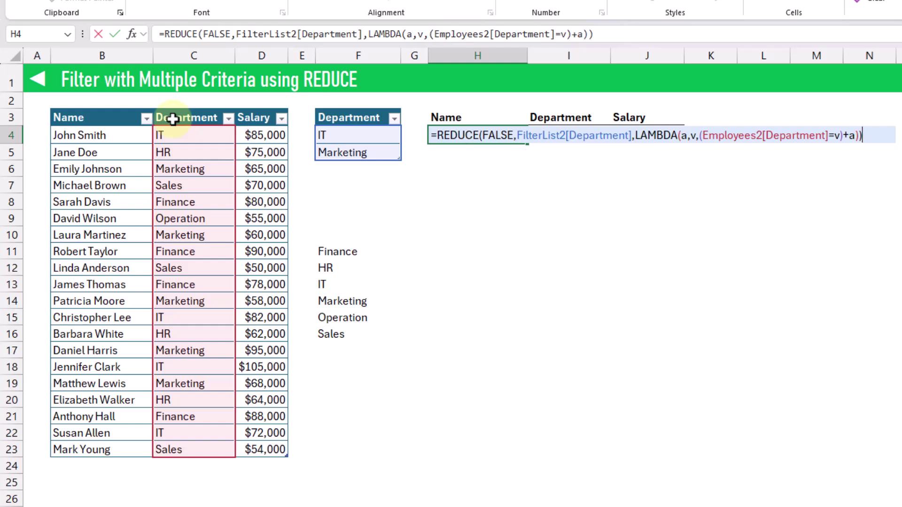
{"action": "key", "text": "Return"}
{"action": "key", "text": "Up"}
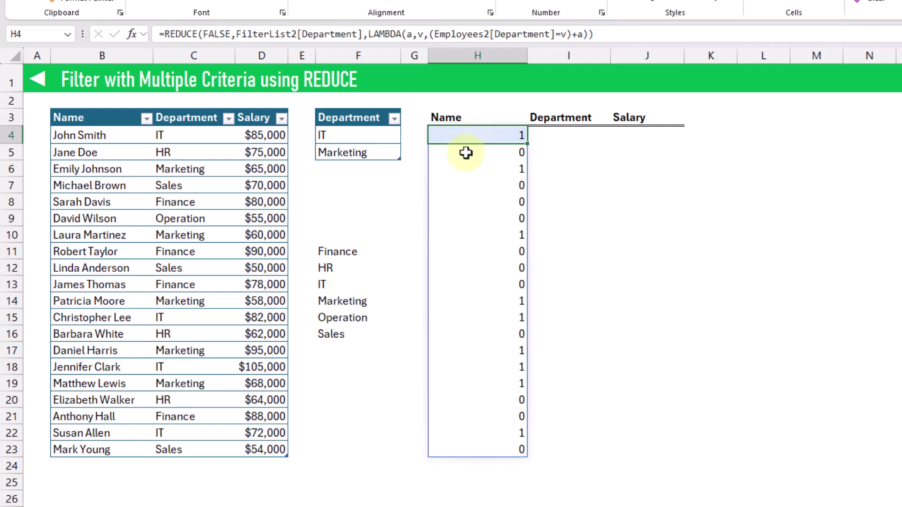
Step: Check the flags for the IT and Marketing rows and move Finance from F11 to F6 to extend the criteria list
{"action": "left_click", "coordinate": [184, 135]}
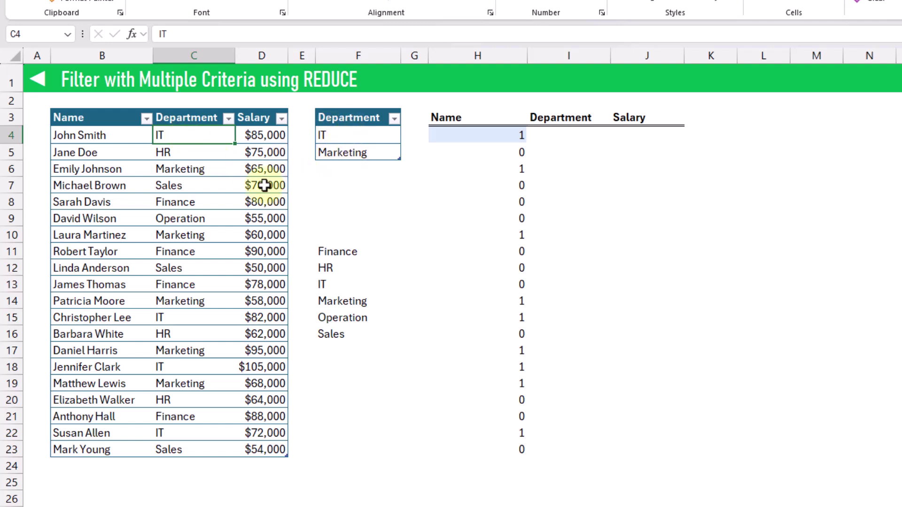
{"action": "left_click", "coordinate": [183, 169]}
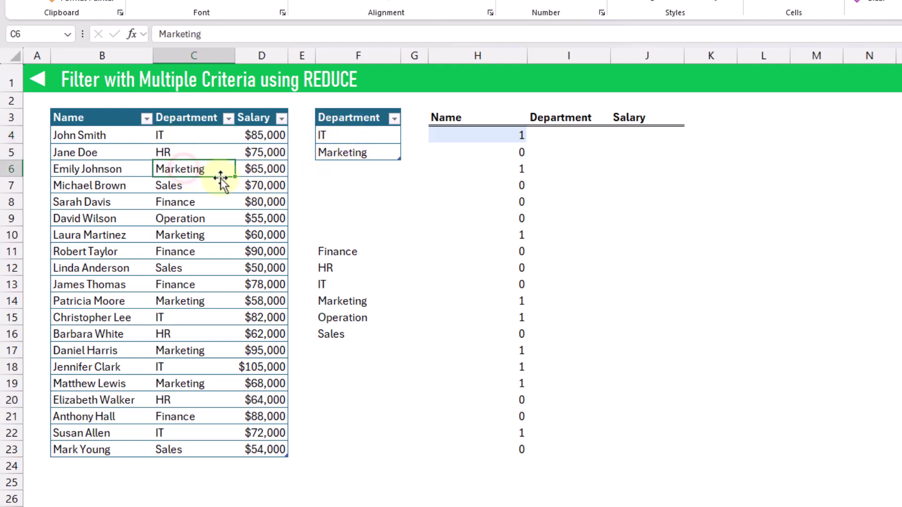
{"action": "left_click", "coordinate": [466, 171]}
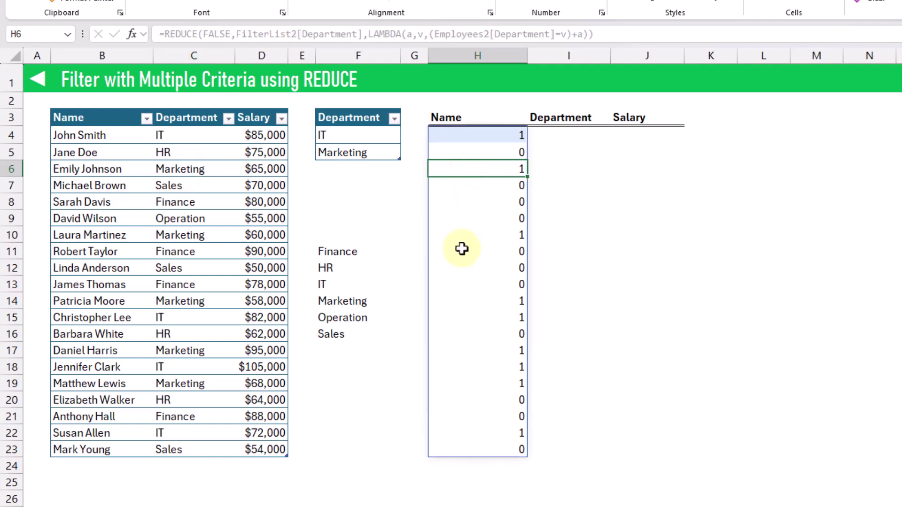
{"action": "left_click", "coordinate": [353, 252]}
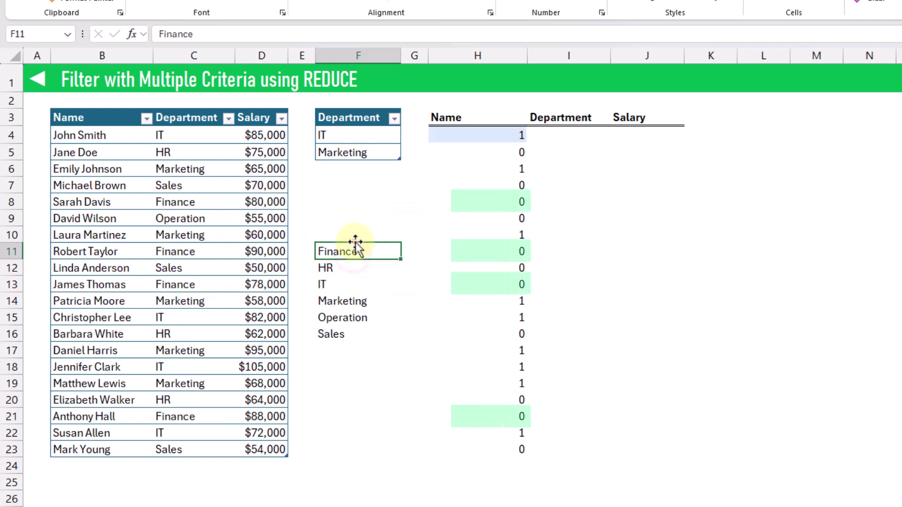
{"action": "left_click_drag", "start_coordinate": [357, 244], "coordinate": [359, 170]}
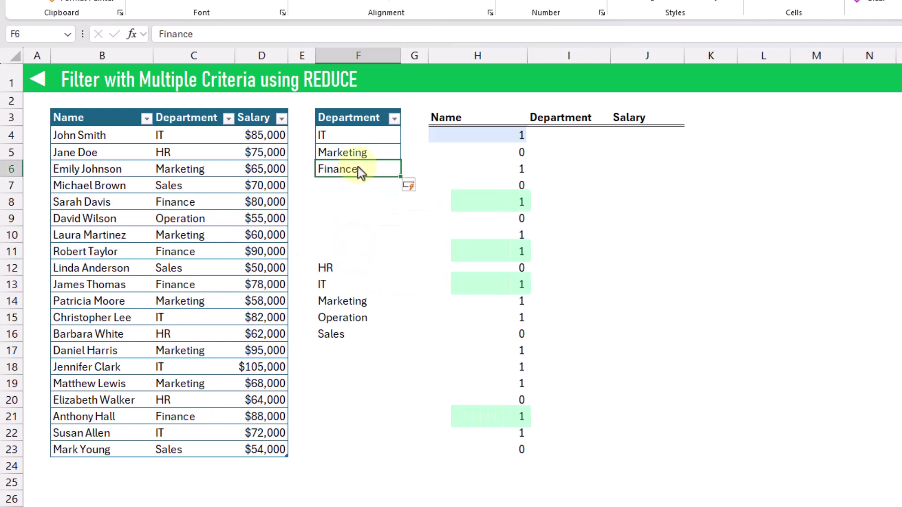
Step: Review the departments in F4:F6 and compare the Finance entry in C8 with its flag in H8
{"action": "left_click", "coordinate": [368, 151]}
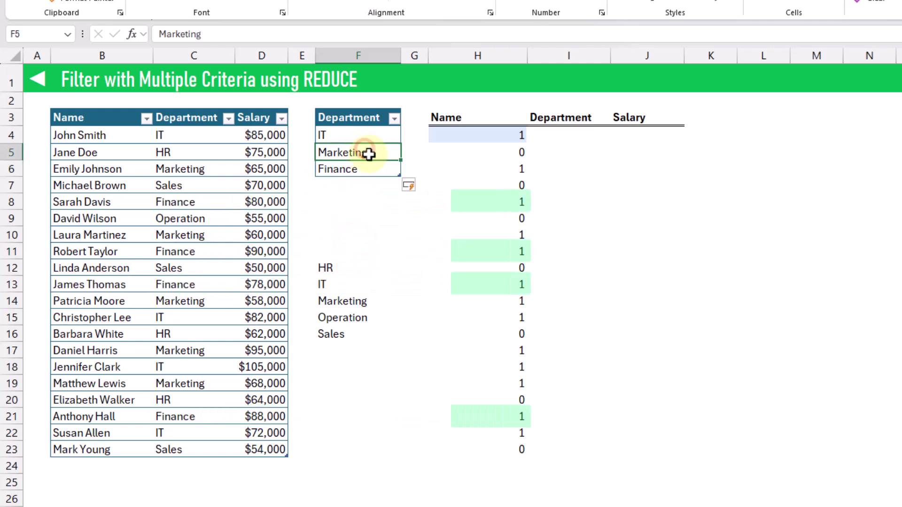
{"action": "left_click", "coordinate": [369, 168]}
{"action": "left_click_drag", "start_coordinate": [365, 137], "coordinate": [365, 164]}
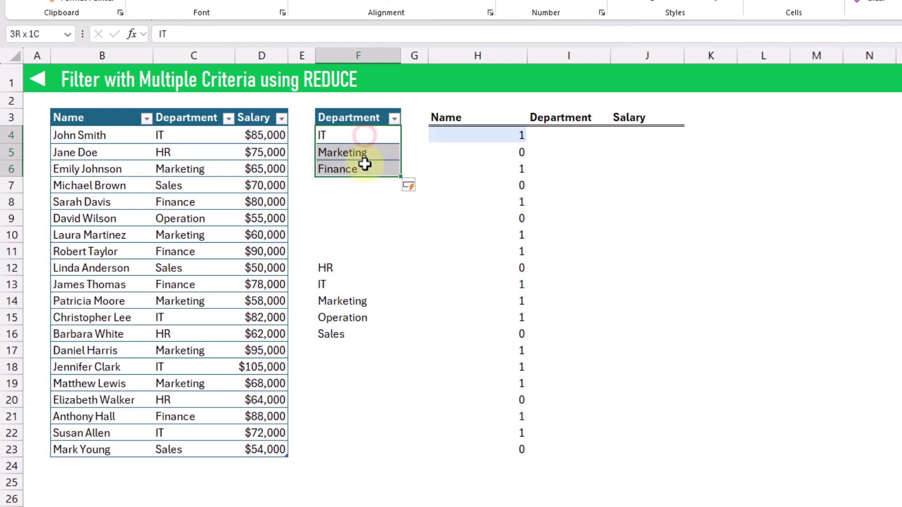
{"action": "left_click", "coordinate": [188, 203]}
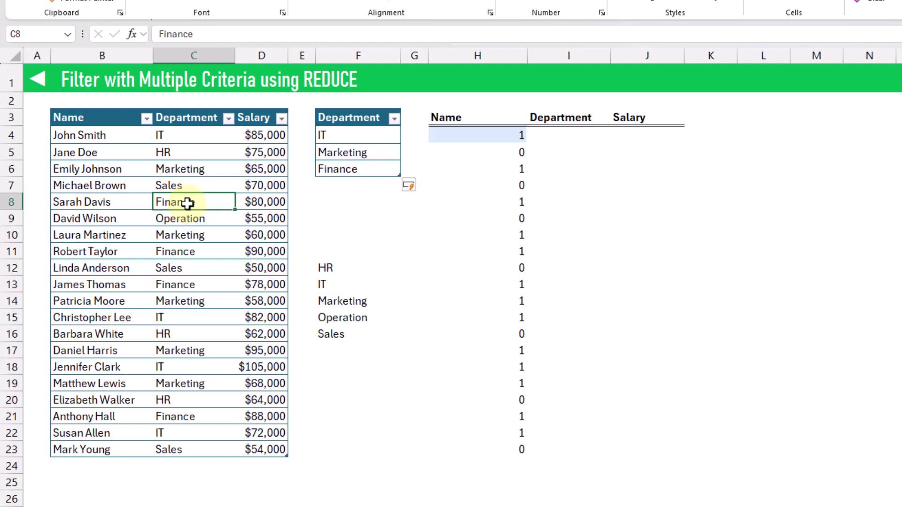
{"action": "left_click", "coordinate": [479, 202]}
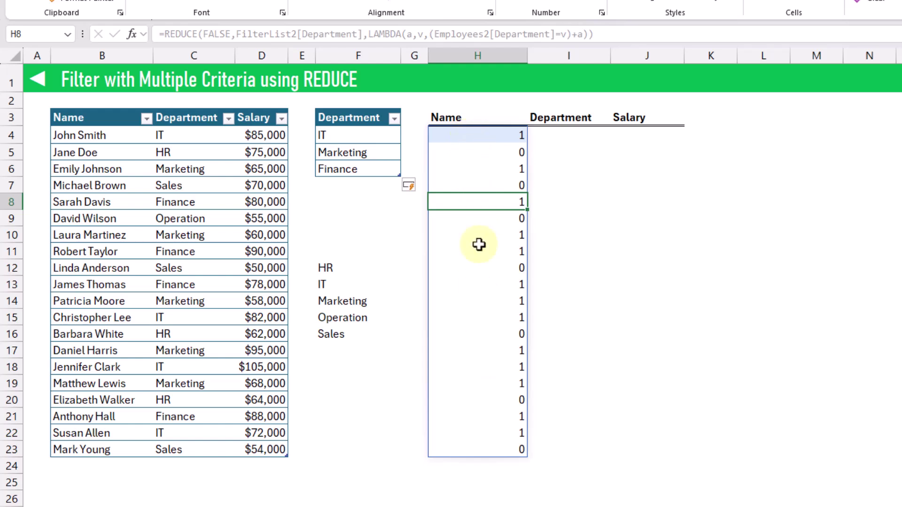
Step: Wrap the H4 REDUCE formula in FILTER, with Employees2 as the array and the REDUCE result as the include argument
{"action": "left_click", "coordinate": [468, 134]}
{"action": "left_click", "coordinate": [161, 34]}
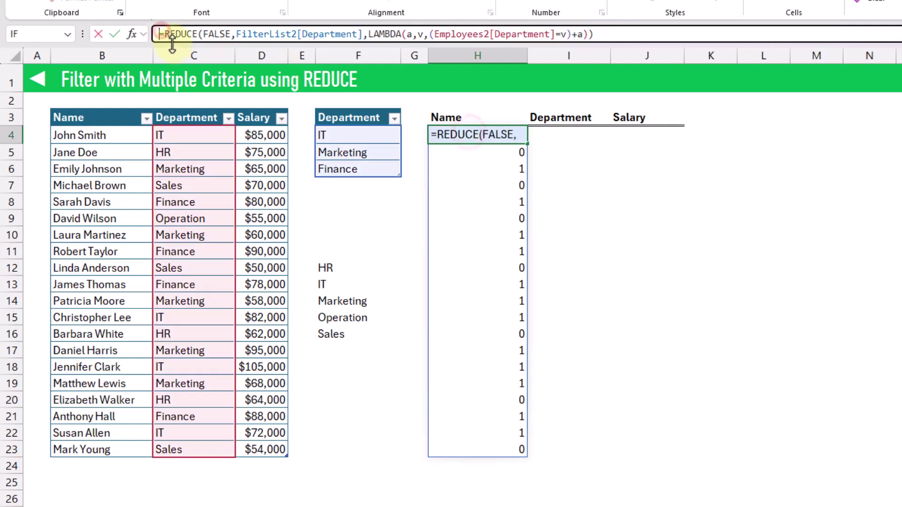
{"action": "type", "text": "Filter"}
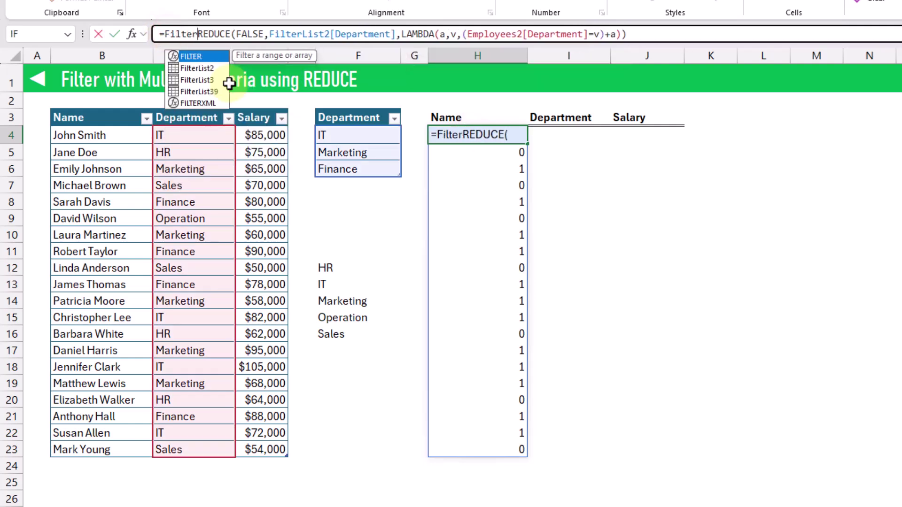
{"action": "key", "text": "Tab"}
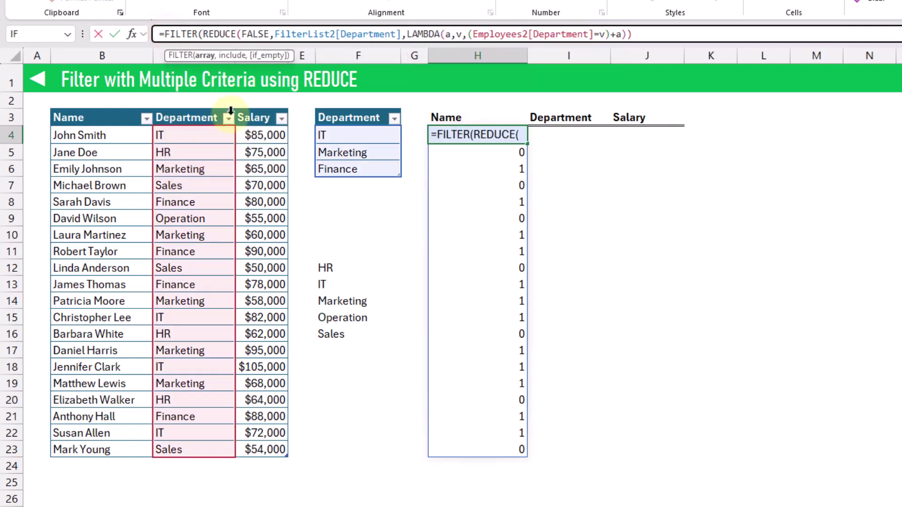
{"action": "left_click", "coordinate": [50, 102]}
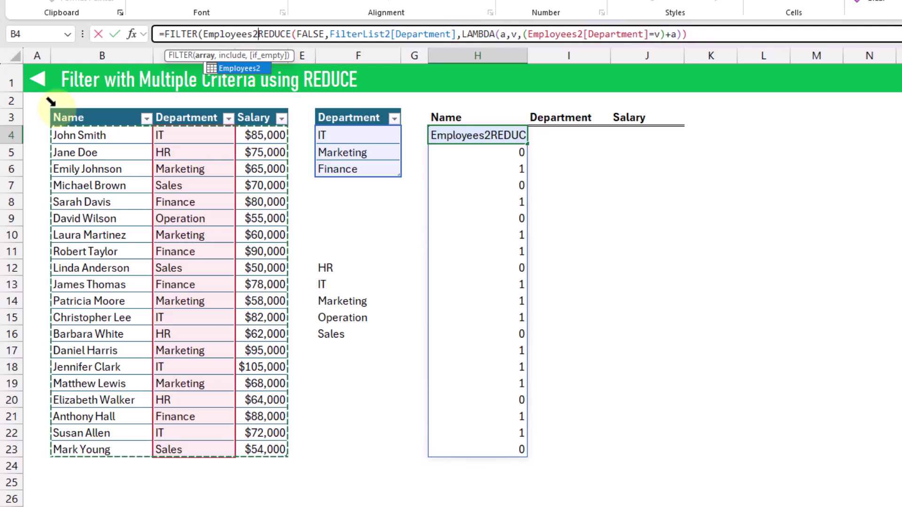
{"action": "type", "text": ","}
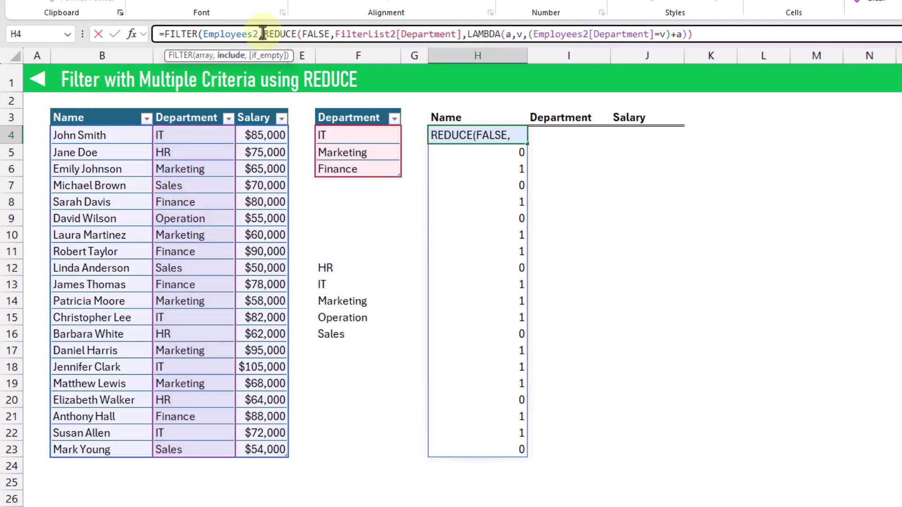
{"action": "left_click", "coordinate": [699, 34]}
{"action": "key", "text": "Return"}
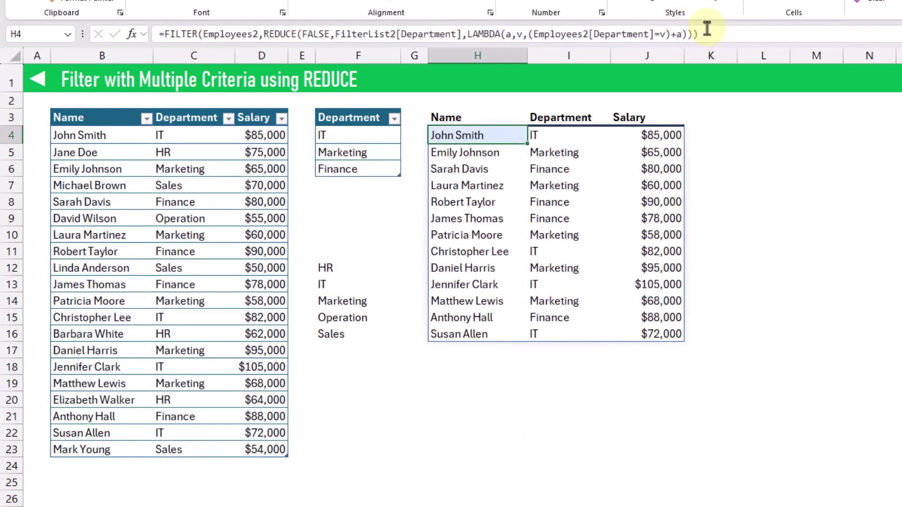
Step: Check the filtered departments and move HR from F12 to F7 as another criterion
{"action": "left_click", "coordinate": [566, 136]}
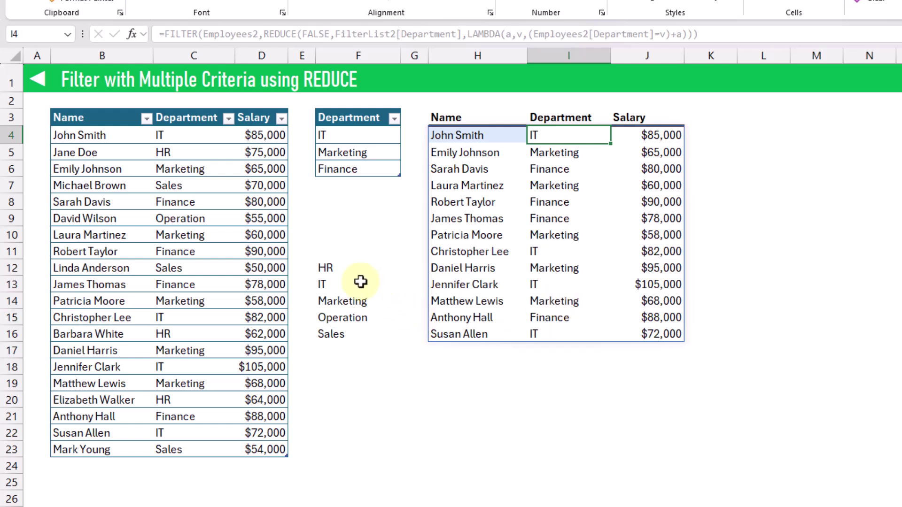
{"action": "left_click", "coordinate": [347, 268]}
{"action": "left_click_drag", "start_coordinate": [350, 260], "coordinate": [357, 181]}
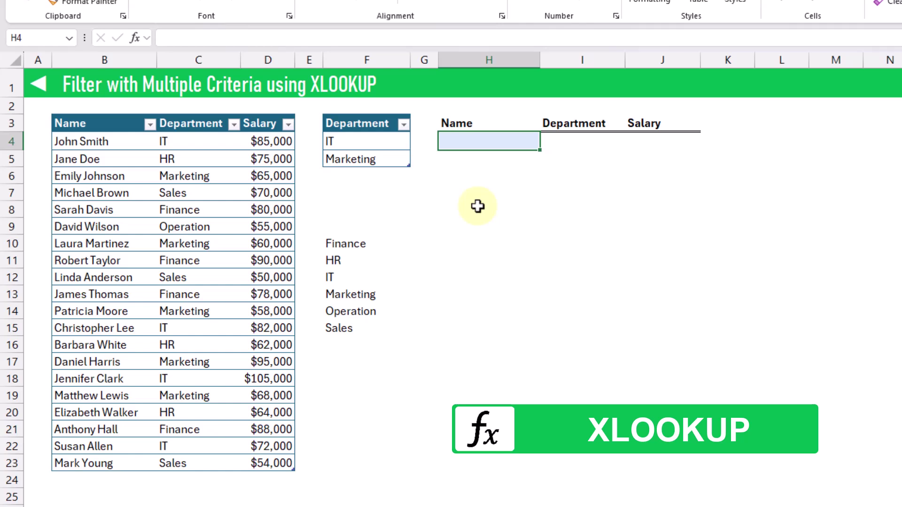
{"action": "type", "text": "=xl"}
{"action": "key", "text": "Tab"}
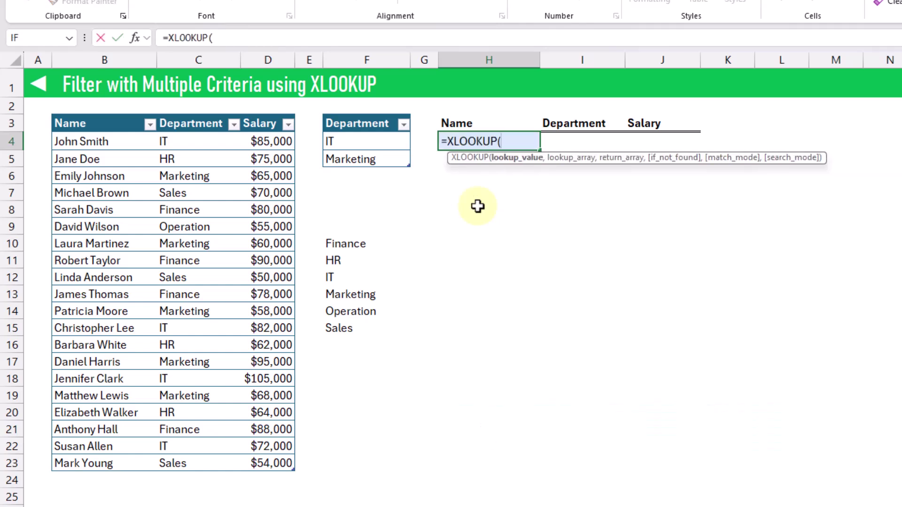
{"action": "left_click", "coordinate": [191, 141]}
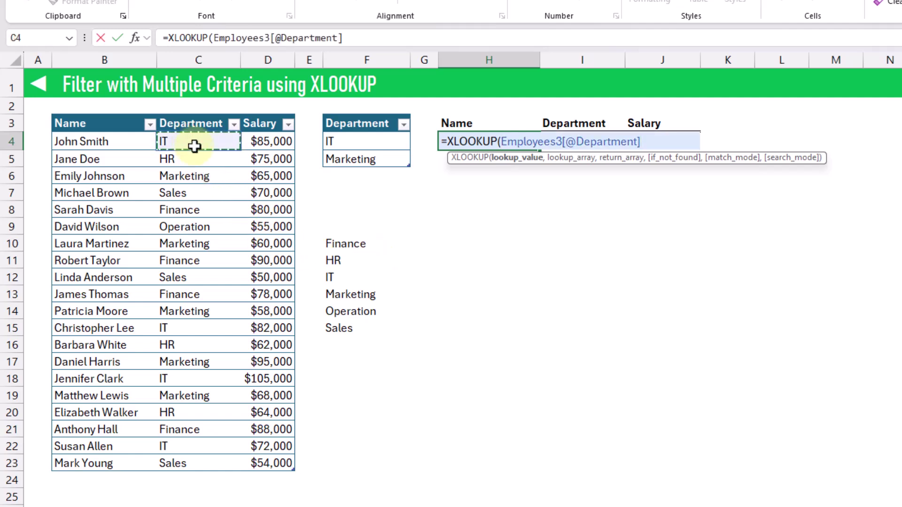
{"action": "type", "text": ","}
{"action": "left_click", "coordinate": [359, 116]}
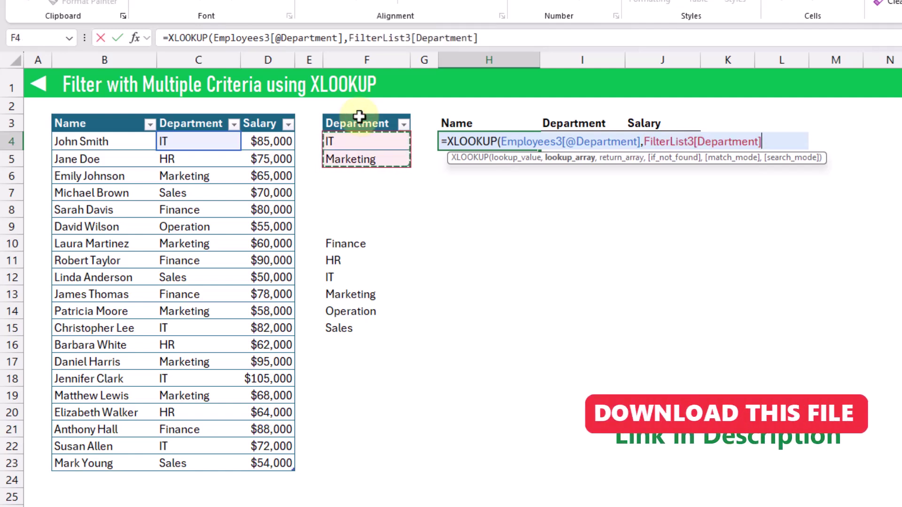
{"action": "type", "text": ","}
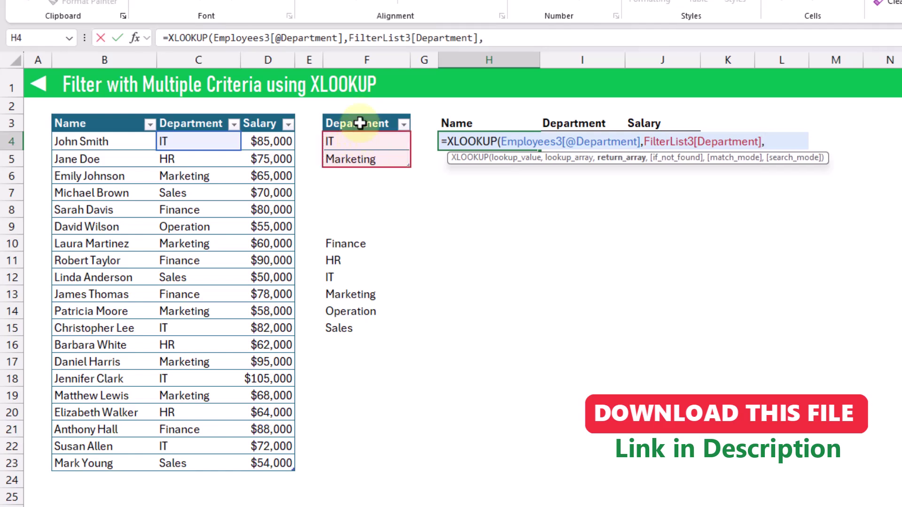
{"action": "left_click", "coordinate": [360, 116]}
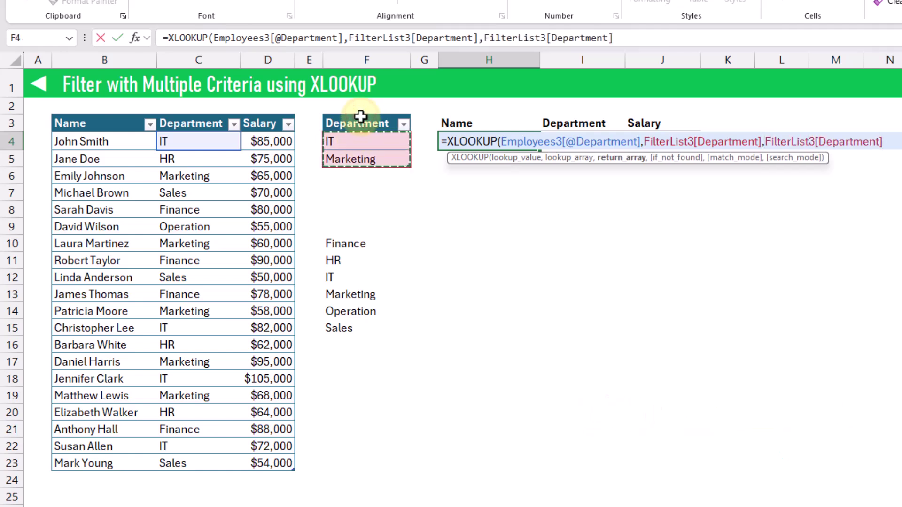
{"action": "type", "text": ")"}
{"action": "key", "text": "ctrl+Return"}
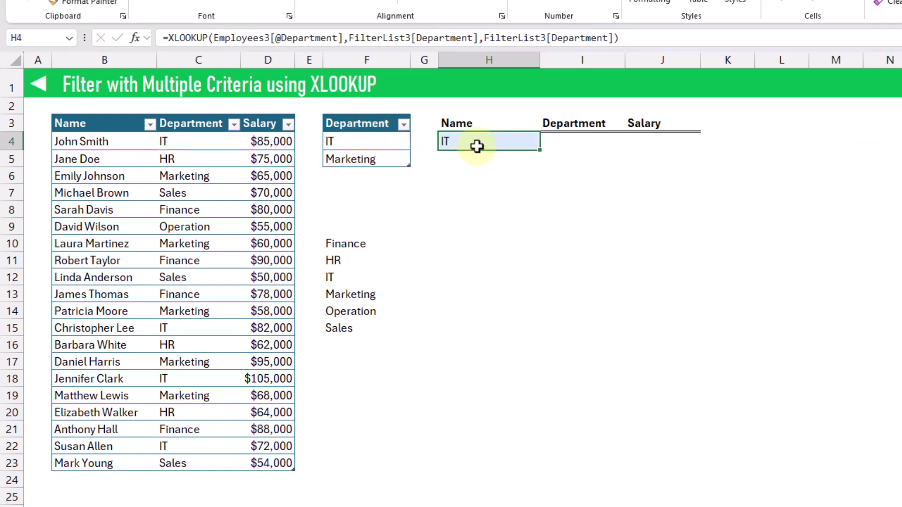
Step: Change the lookup value of the H4 XLOOKUP to the whole Employees3[Department] column
{"action": "left_click", "coordinate": [185, 142]}
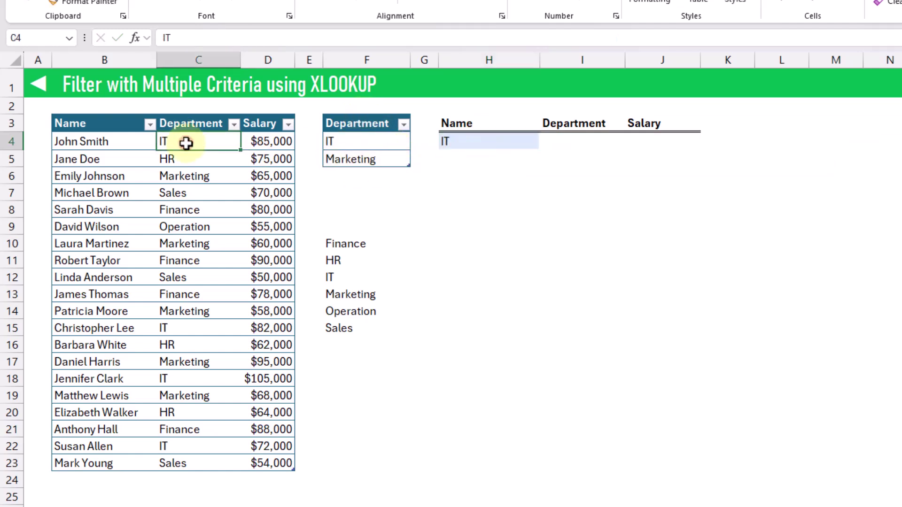
{"action": "left_click", "coordinate": [358, 141]}
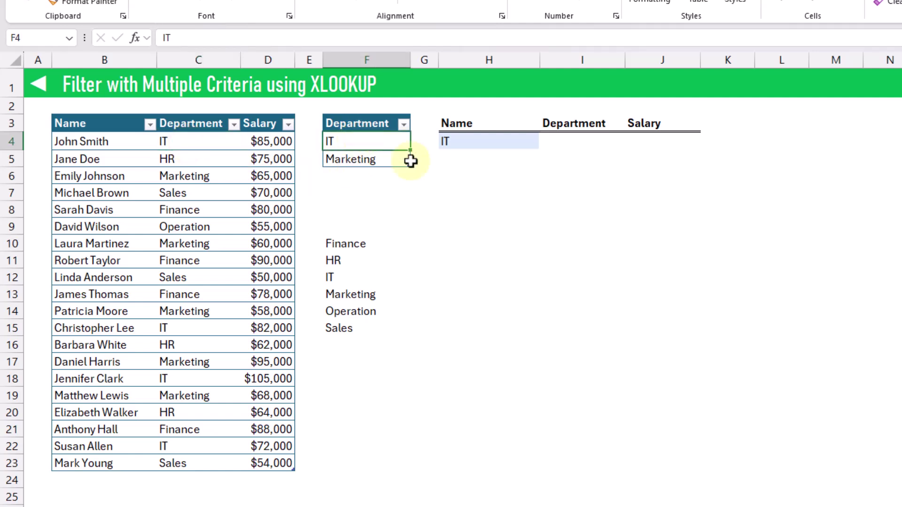
{"action": "left_click", "coordinate": [464, 141]}
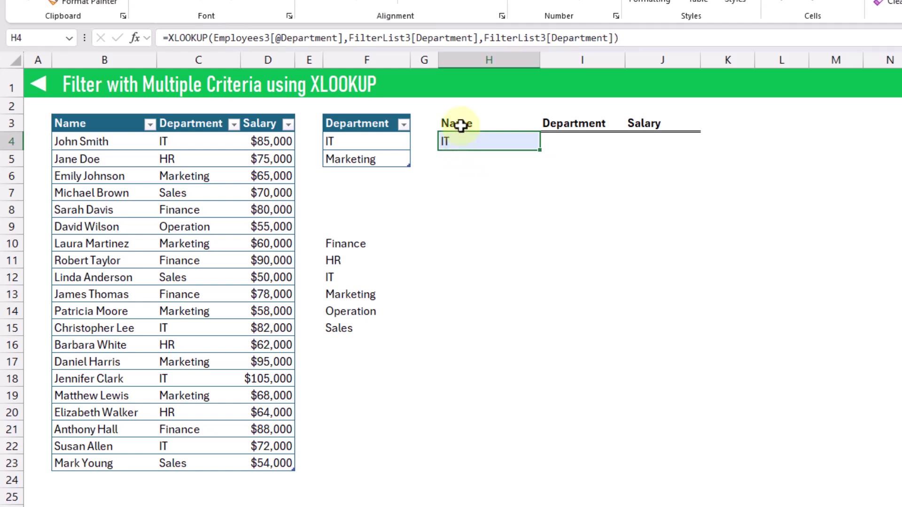
{"action": "left_click", "coordinate": [342, 38]}
{"action": "left_click_drag", "start_coordinate": [341, 37], "coordinate": [214, 38]}
{"action": "key", "text": "BackSpace"}
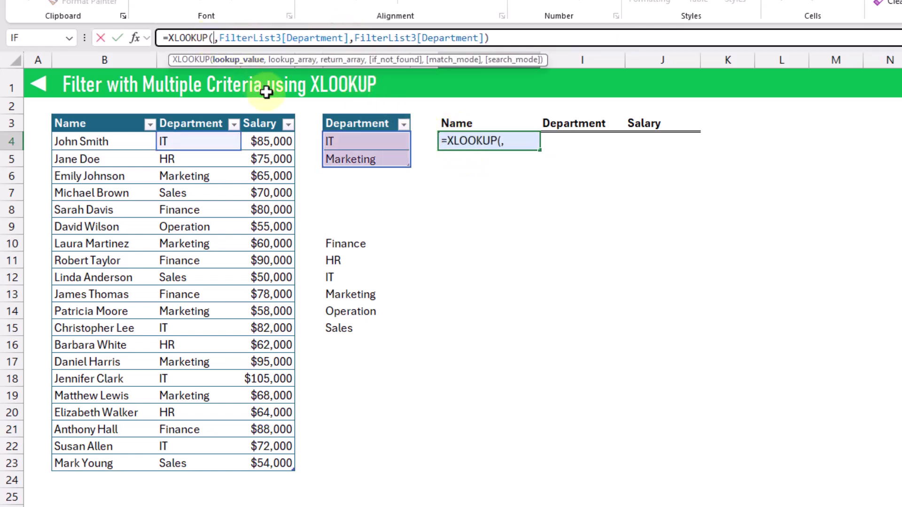
{"action": "left_click", "coordinate": [205, 114]}
{"action": "key", "text": "Return"}
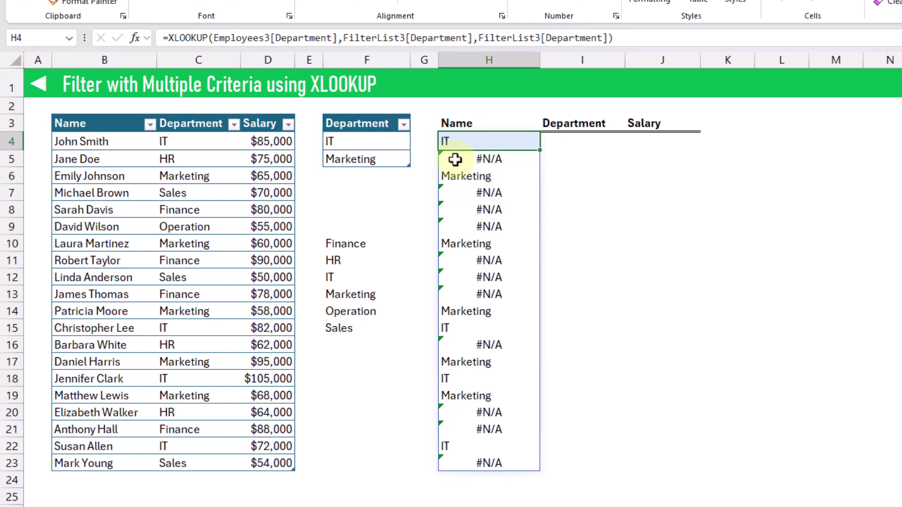
Step: Wrap the H4 XLOOKUP formula in ISNA, accepting the suggested correction for the missing closing parenthesis
{"action": "left_click", "coordinate": [459, 175]}
{"action": "left_click", "coordinate": [474, 160]}
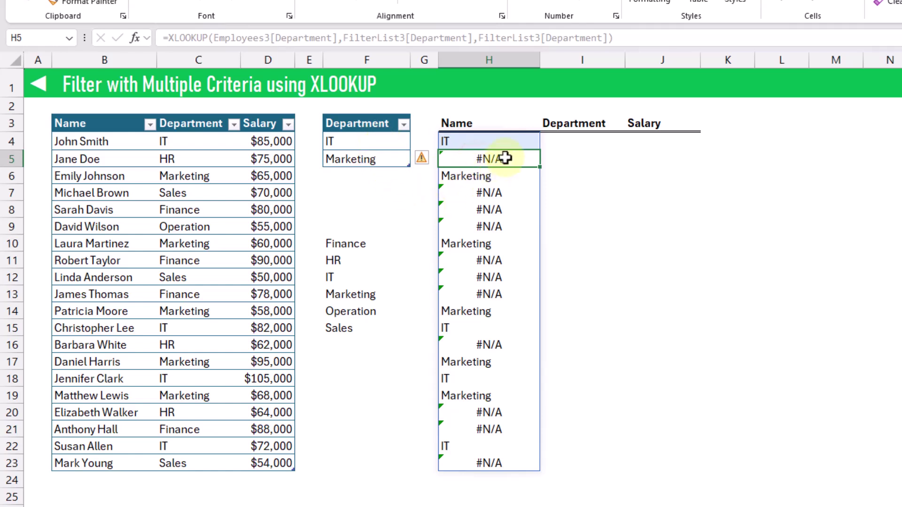
{"action": "left_click", "coordinate": [488, 140]}
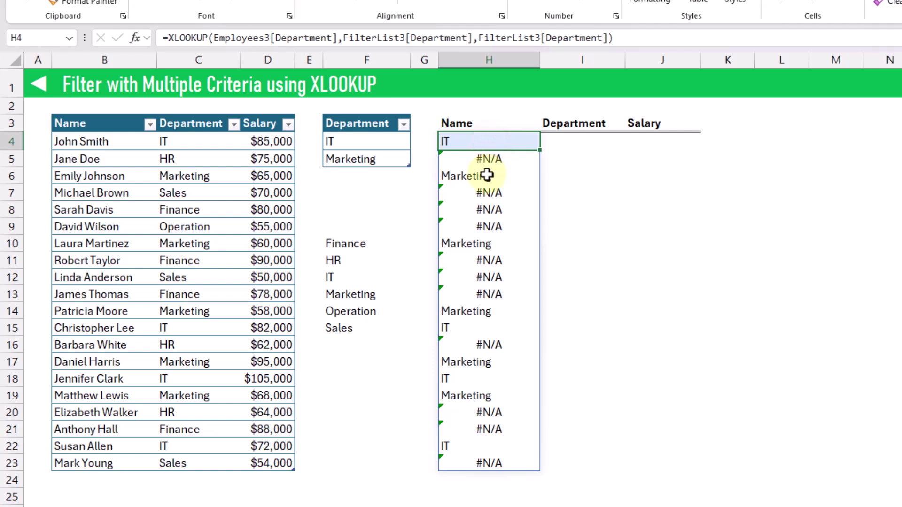
{"action": "left_click", "coordinate": [167, 37]}
{"action": "type", "text": "is"}
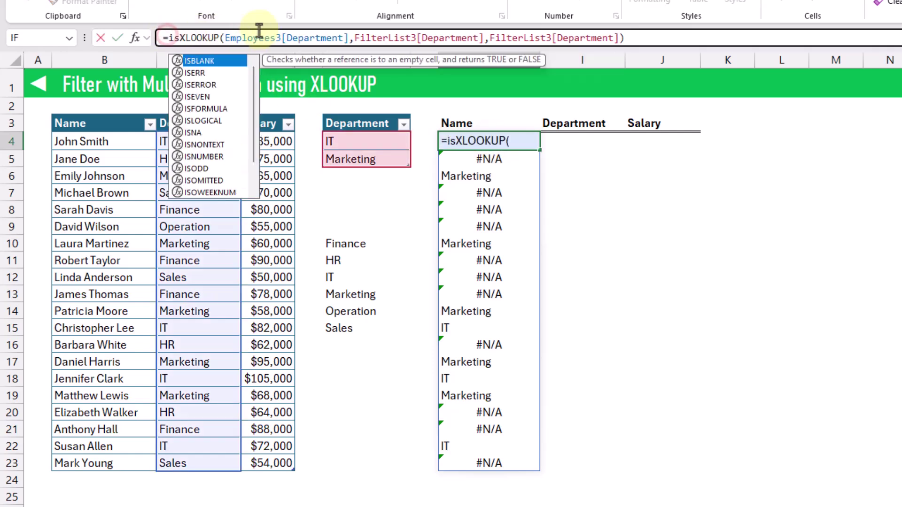
{"action": "type", "text": "na"}
{"action": "key", "text": "Tab"}
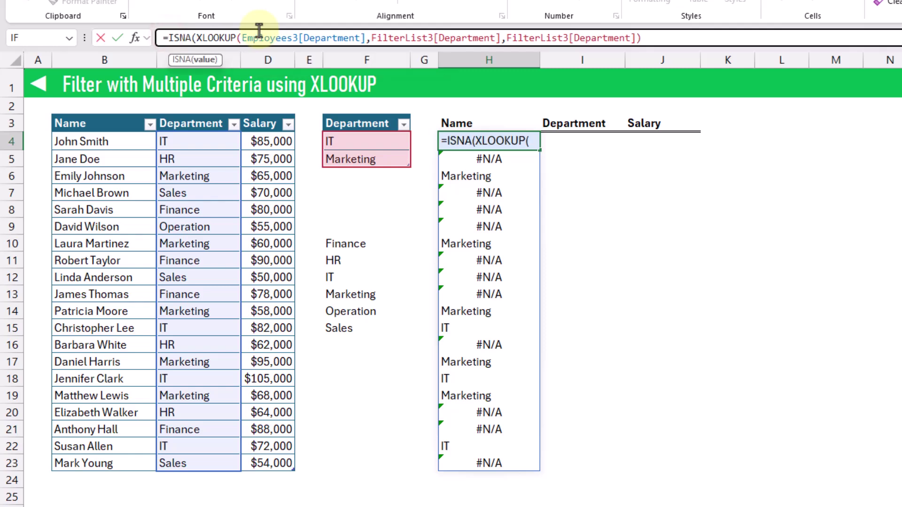
{"action": "key", "text": "Return"}
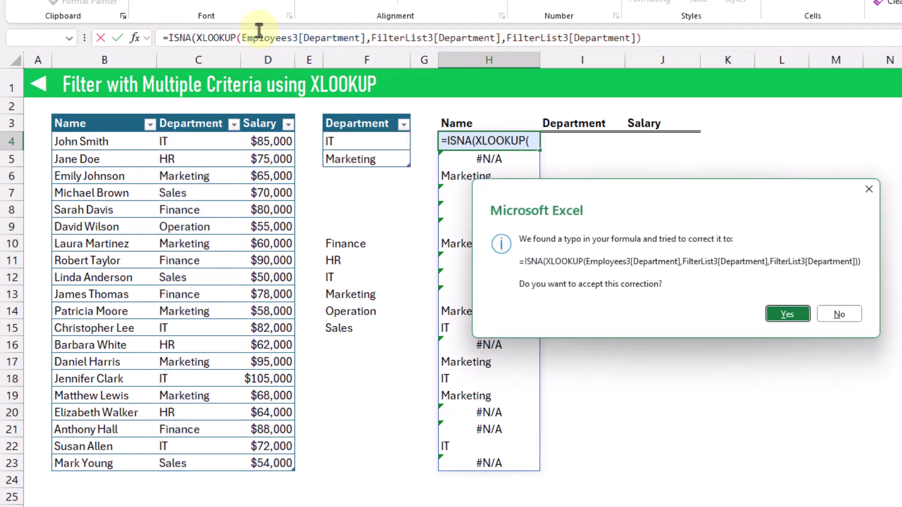
{"action": "key", "text": "Return"}
{"action": "key", "text": "Up"}
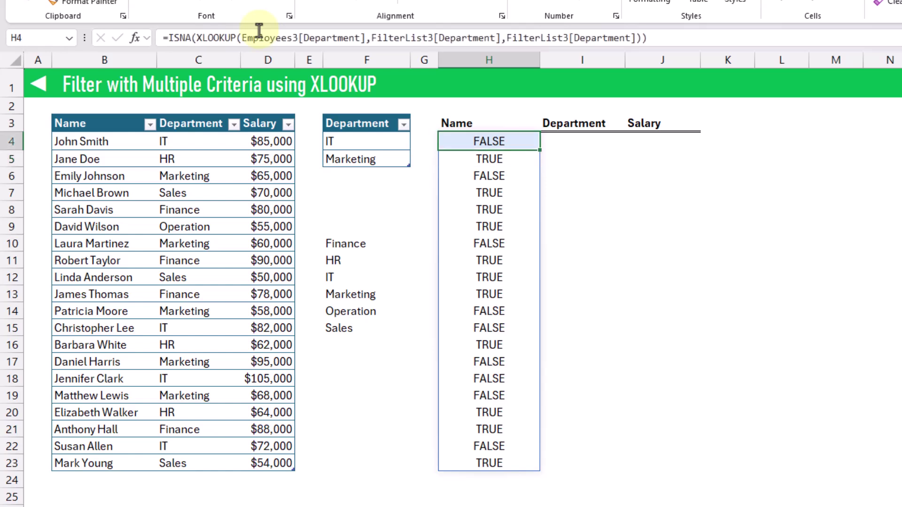
Step: Compare the HR entry in C5 with its flag in H5, and wrap the H4 ISNA formula in NOT
{"action": "left_click", "coordinate": [477, 160]}
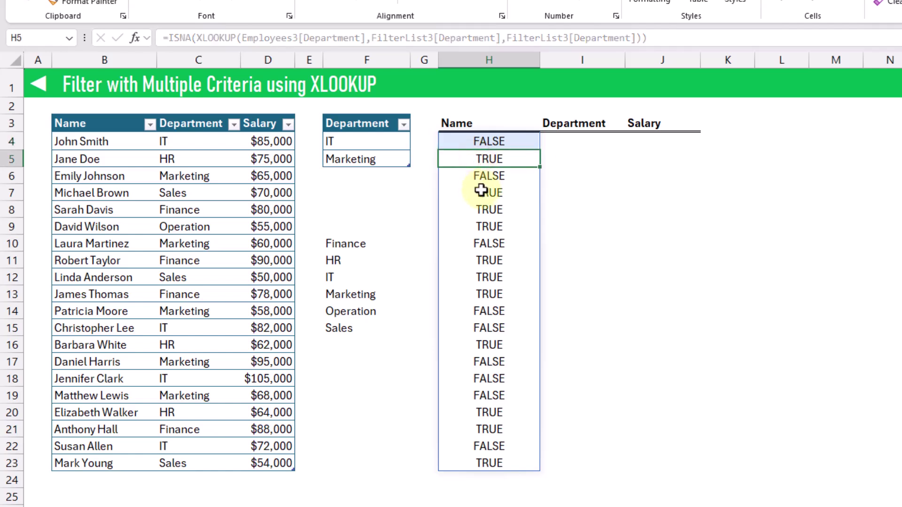
{"action": "left_click", "coordinate": [190, 158]}
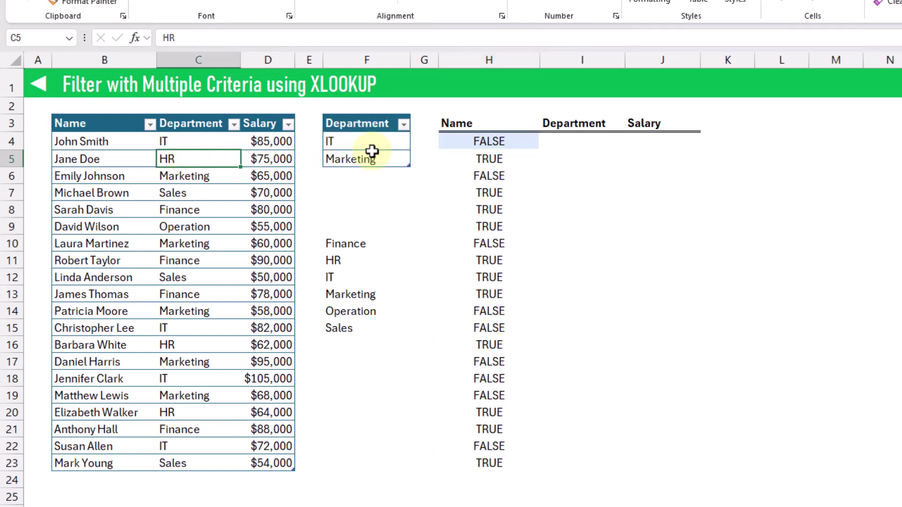
{"action": "left_click", "coordinate": [467, 159]}
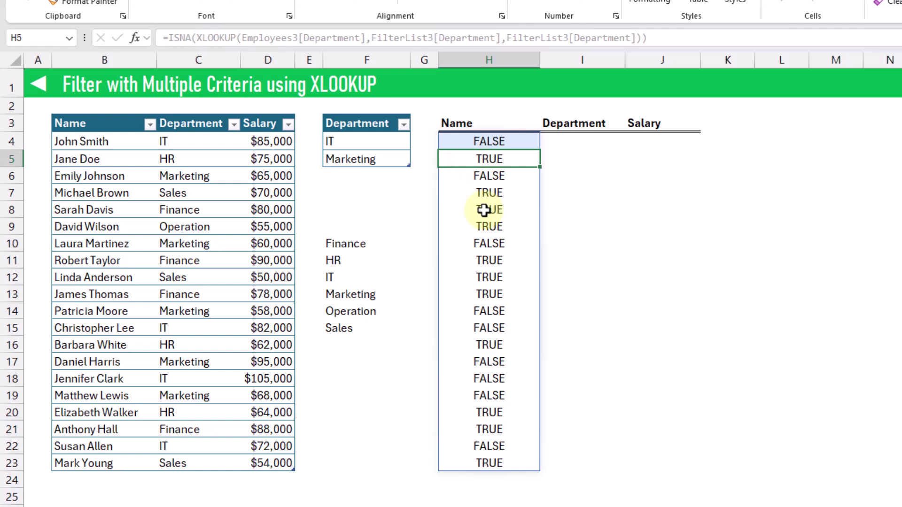
{"action": "left_click", "coordinate": [472, 140]}
{"action": "left_click", "coordinate": [167, 37]}
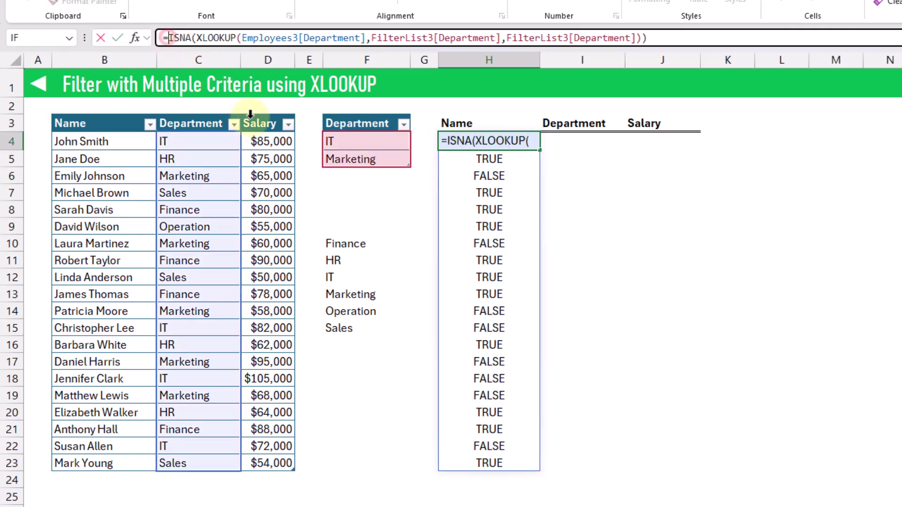
{"action": "type", "text": "no"}
{"action": "key", "text": "Tab"}
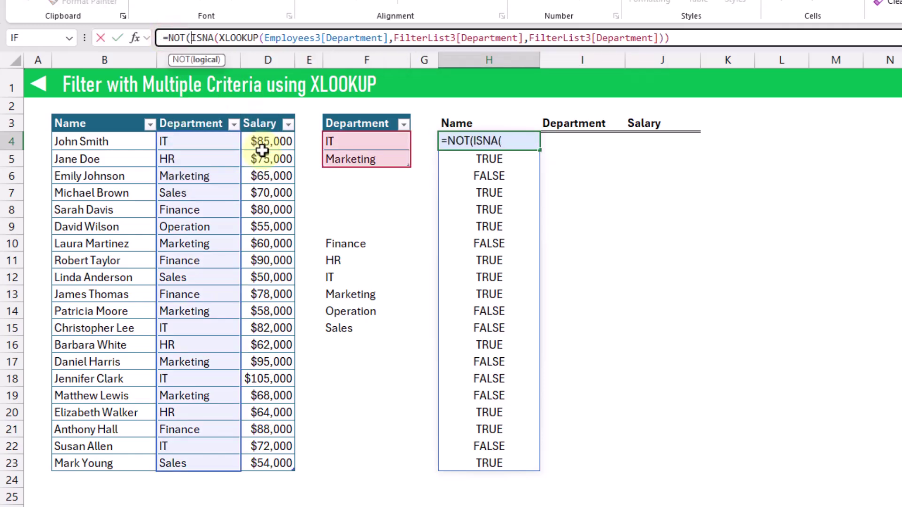
{"action": "key", "text": "Return"}
{"action": "key", "text": "Return"}
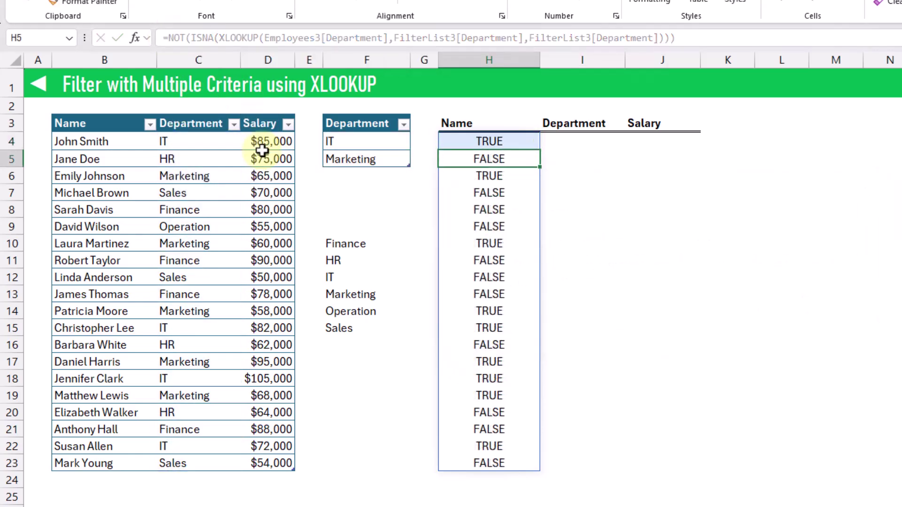
{"action": "key", "text": "Up"}
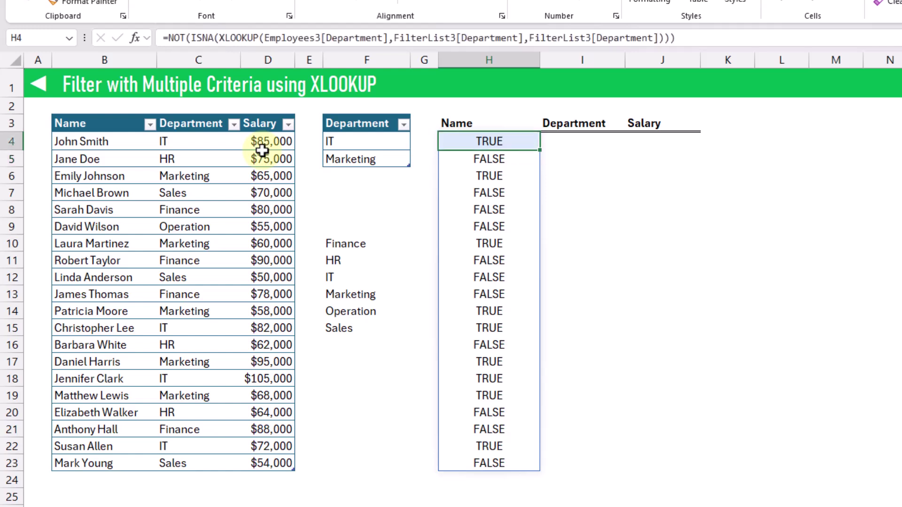
Step: Wrap the H4 NOT formula in FILTER, with Employees3 as the array and the NOT result as the include argument
{"action": "left_click", "coordinate": [187, 140]}
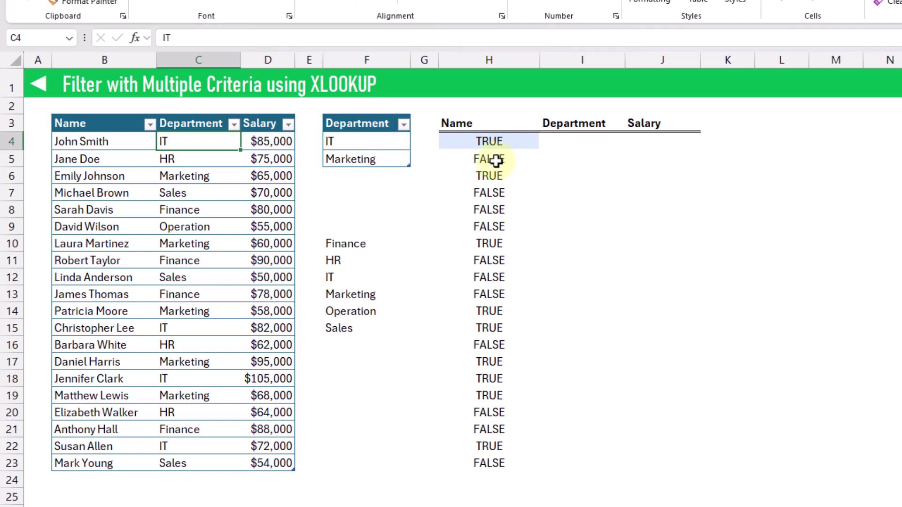
{"action": "left_click", "coordinate": [496, 138]}
{"action": "left_click", "coordinate": [489, 162]}
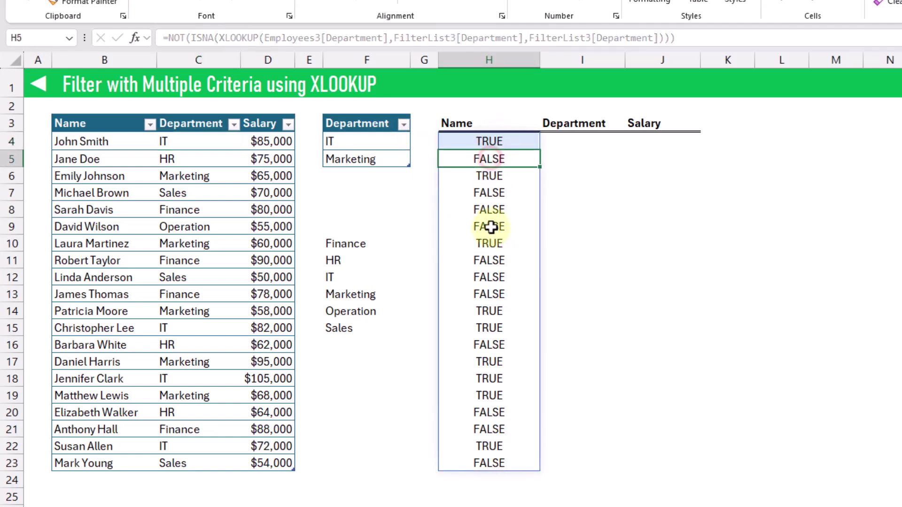
{"action": "left_click", "coordinate": [488, 140]}
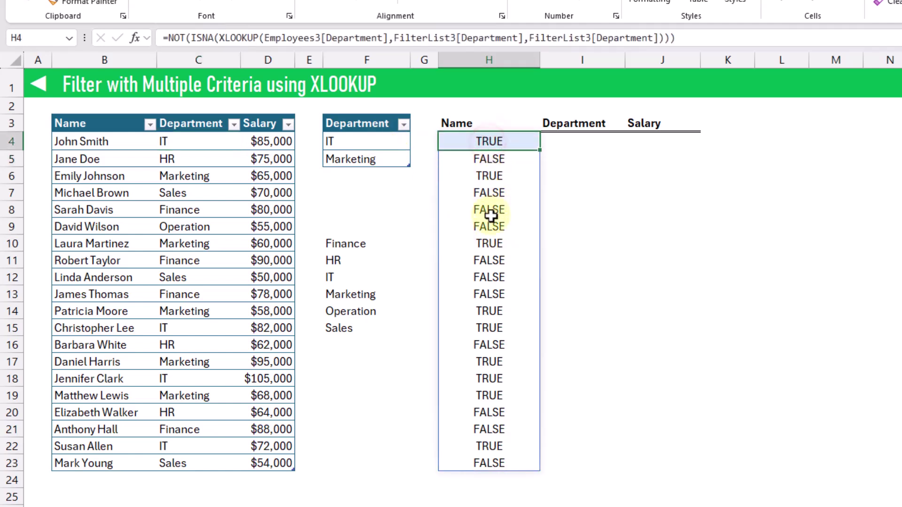
{"action": "left_click", "coordinate": [167, 38]}
{"action": "type", "text": "filter"}
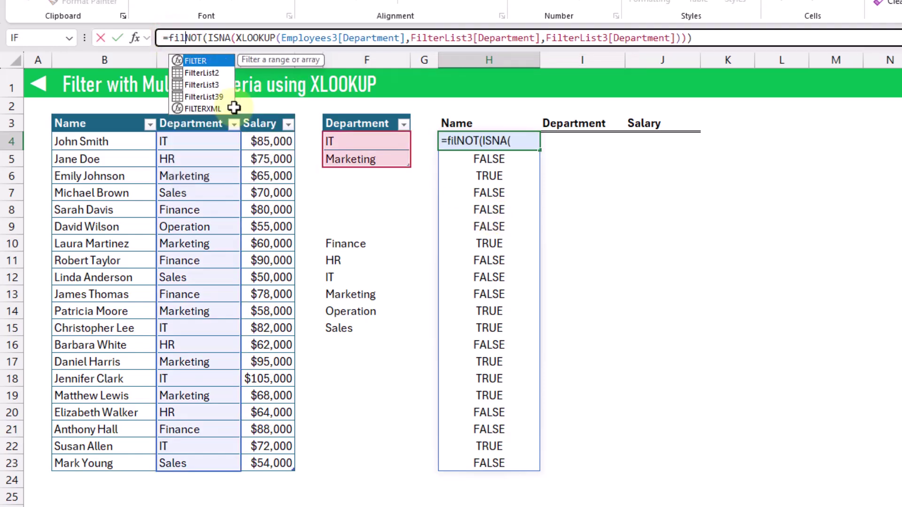
{"action": "key", "text": "Tab"}
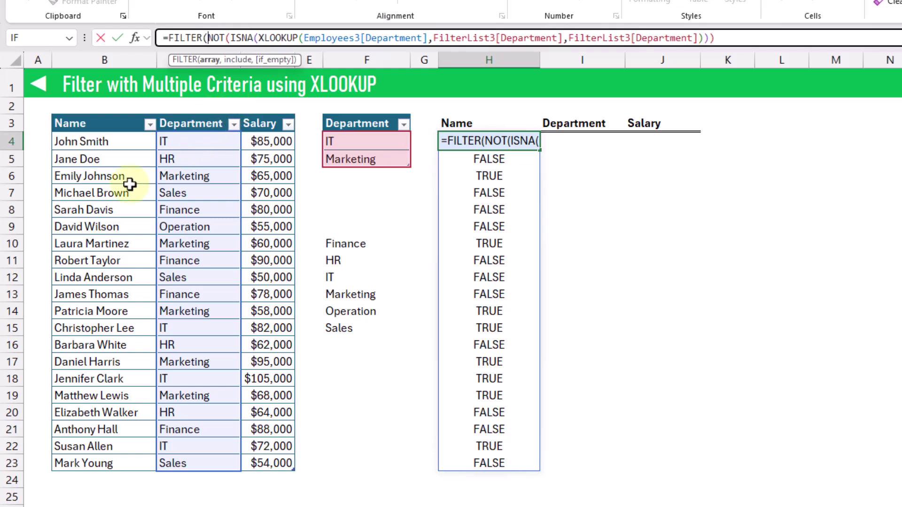
{"action": "left_click", "coordinate": [56, 110]}
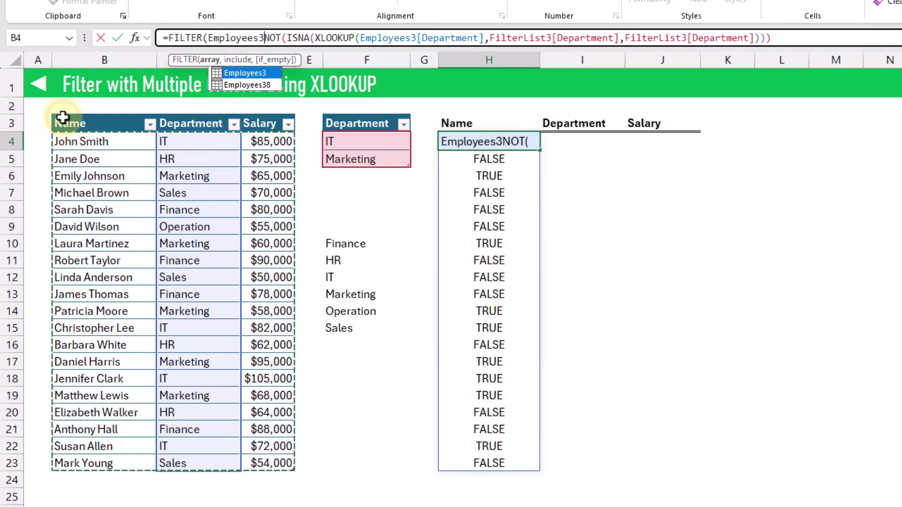
{"action": "type", "text": ","}
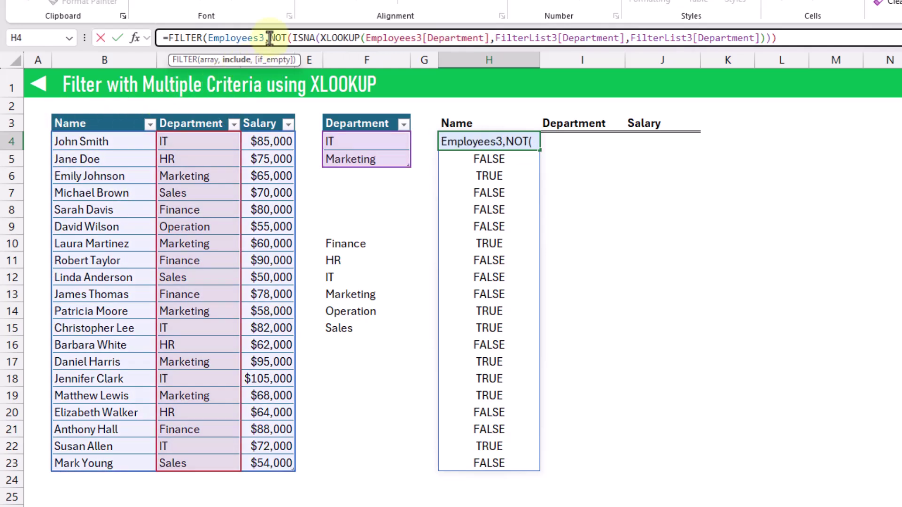
{"action": "left_click_drag", "start_coordinate": [270, 38], "coordinate": [788, 32]}
{"action": "left_click", "coordinate": [788, 38]}
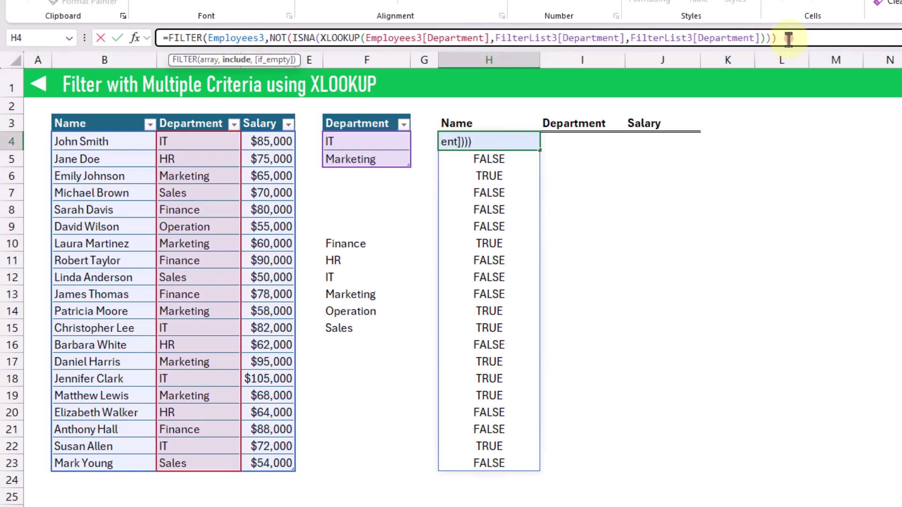
{"action": "key", "text": "ctrl+Return"}
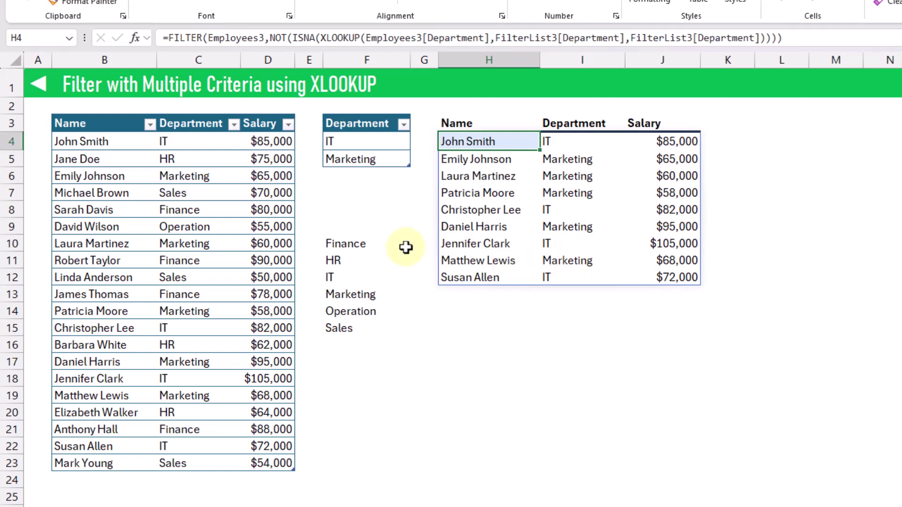
Step: Move HR from F11 to F6 to add it to the department criteria list
{"action": "left_click", "coordinate": [351, 241]}
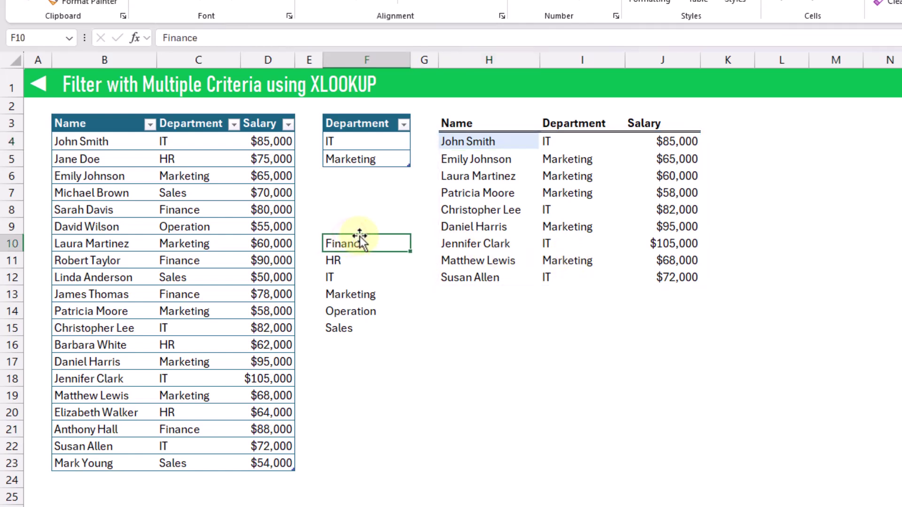
{"action": "left_click", "coordinate": [350, 259]}
{"action": "left_click_drag", "start_coordinate": [357, 253], "coordinate": [361, 177]}
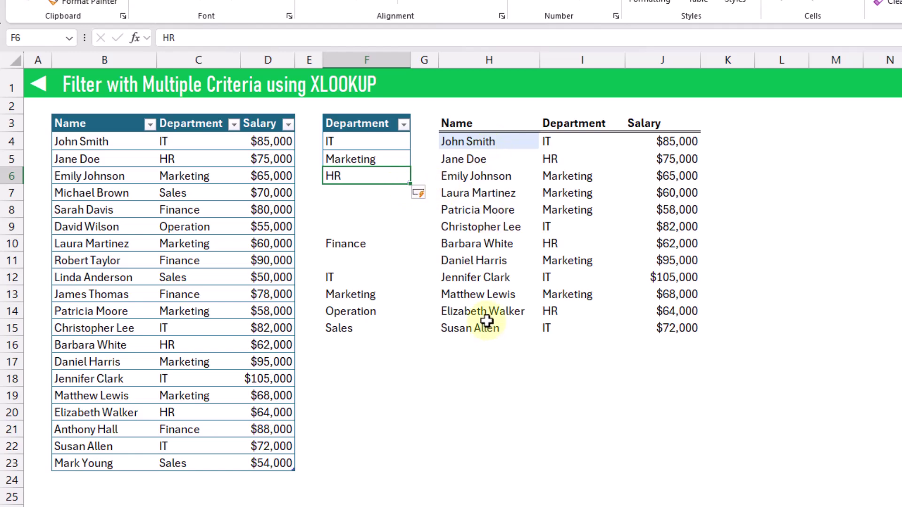
Step: Review the XLOOKUP-based filter formula in H4, and examine the regex pattern in I3 on the REGEXTEST sheet
{"action": "left_click", "coordinate": [490, 140]}
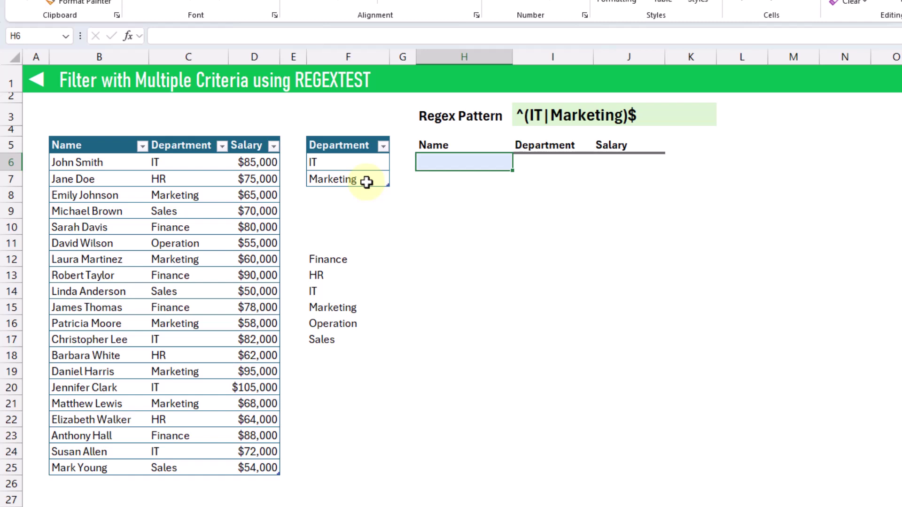
{"action": "left_click", "coordinate": [543, 116]}
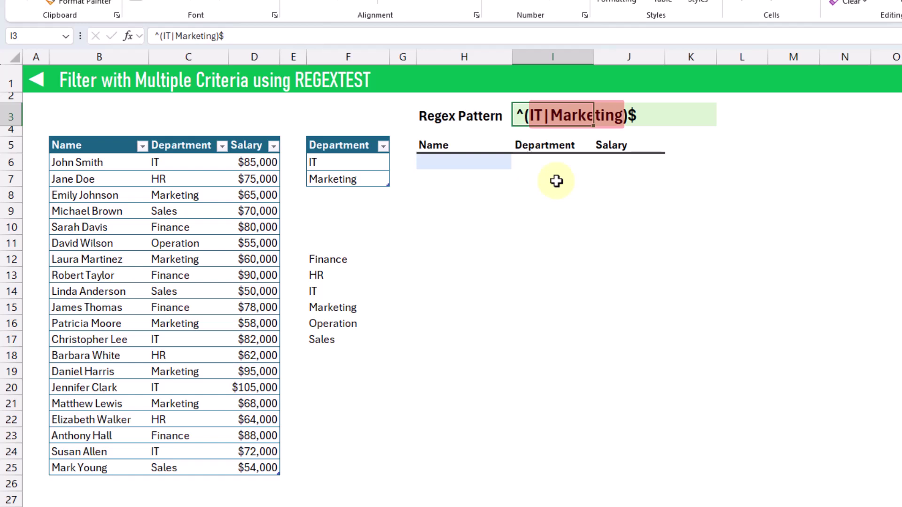
{"action": "left_click", "coordinate": [474, 168]}
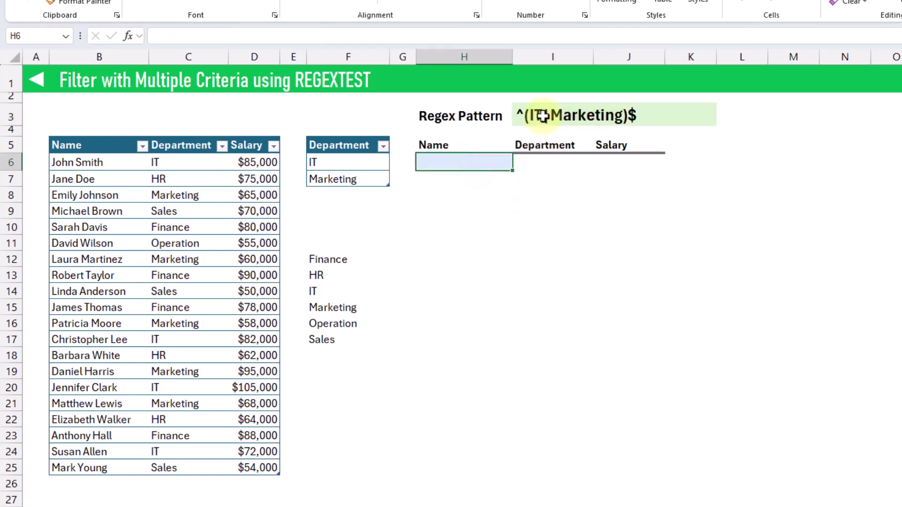
{"action": "left_click", "coordinate": [542, 116]}
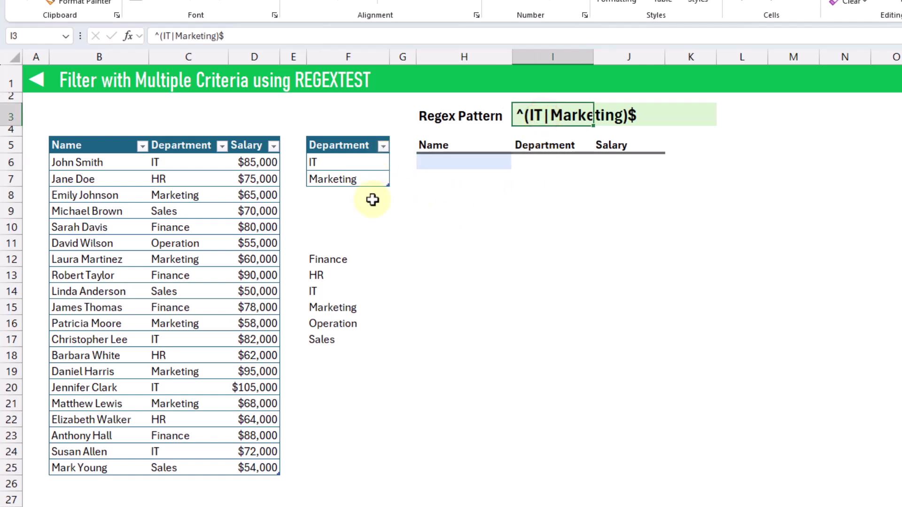
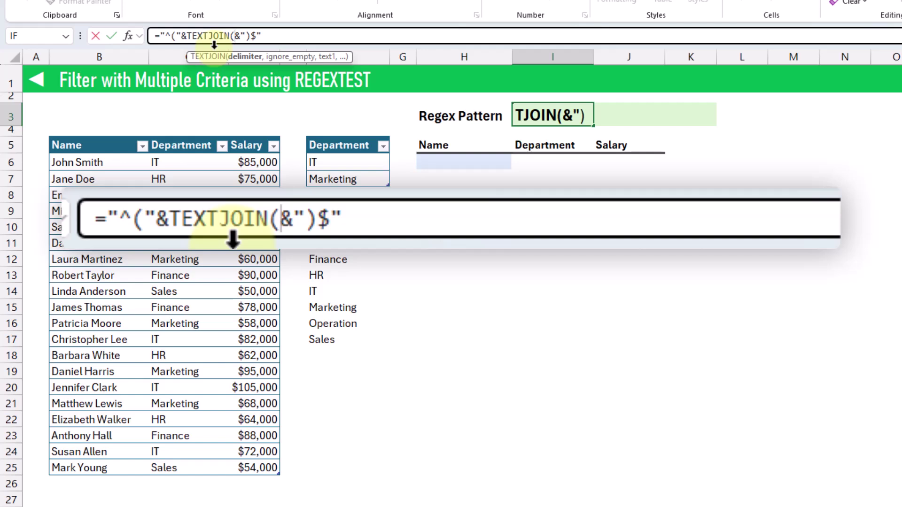
Step: Build the I3 pattern with TEXTJOIN, giving ="^("&TEXTJOIN("|",TRUE,FilterList39[Department])&")$"
{"action": "type", "text": "\"|"}
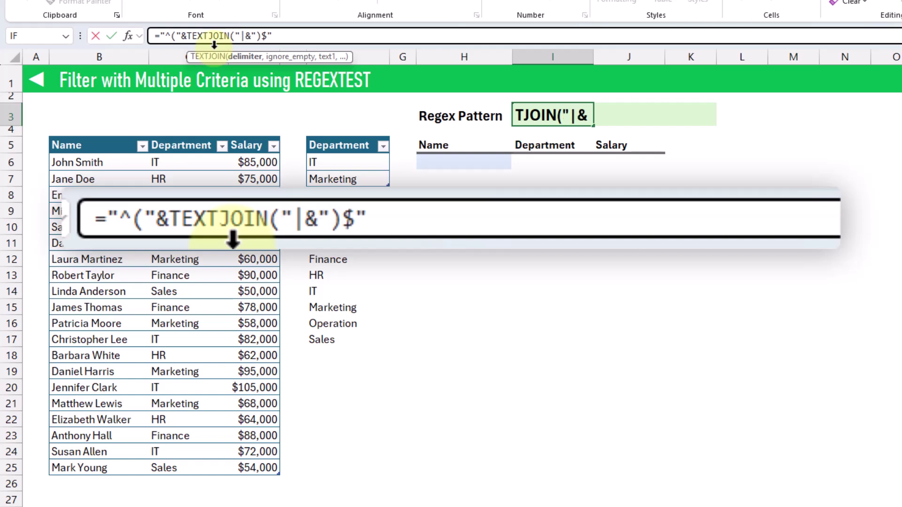
{"action": "type", "text": "\""}
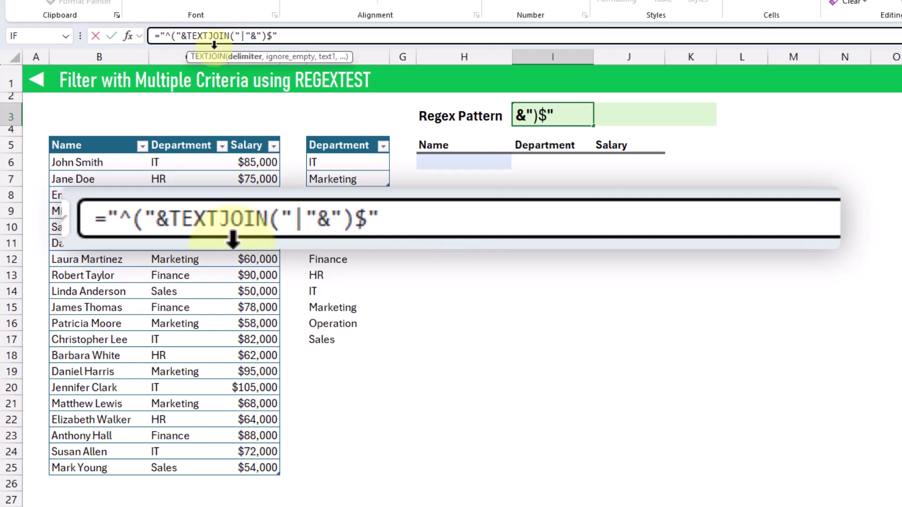
{"action": "type", "text": ","}
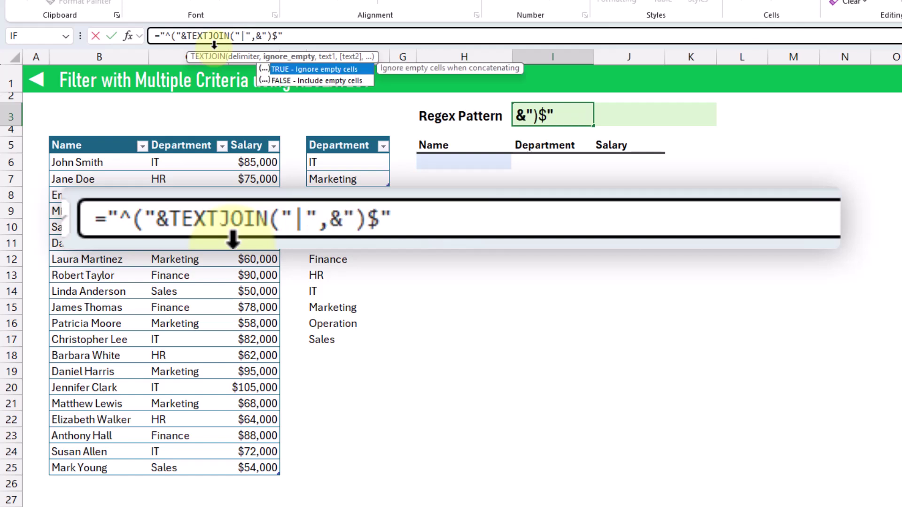
{"action": "key", "text": "Tab"}
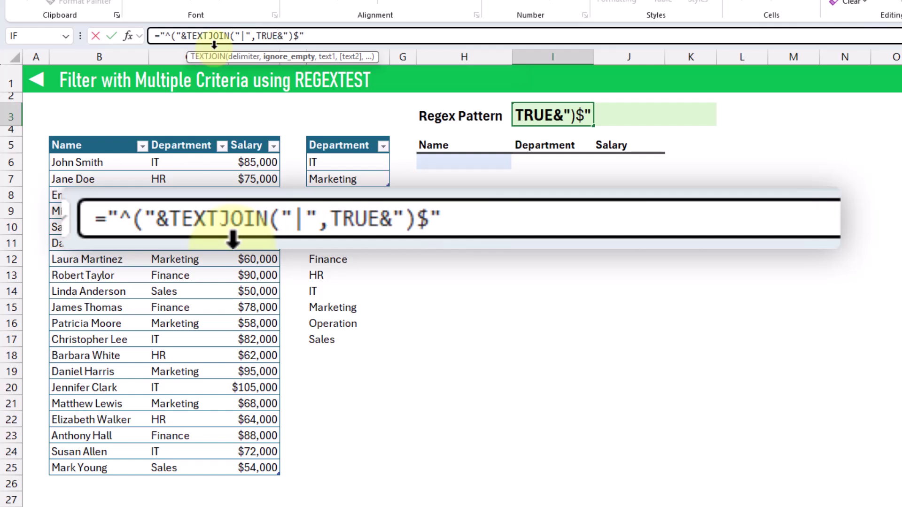
{"action": "type", "text": ","}
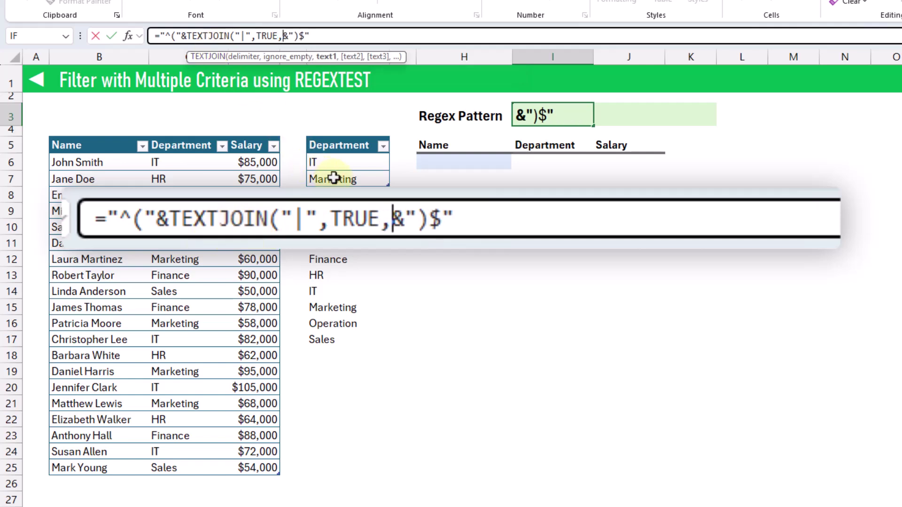
{"action": "left_click", "coordinate": [349, 134]}
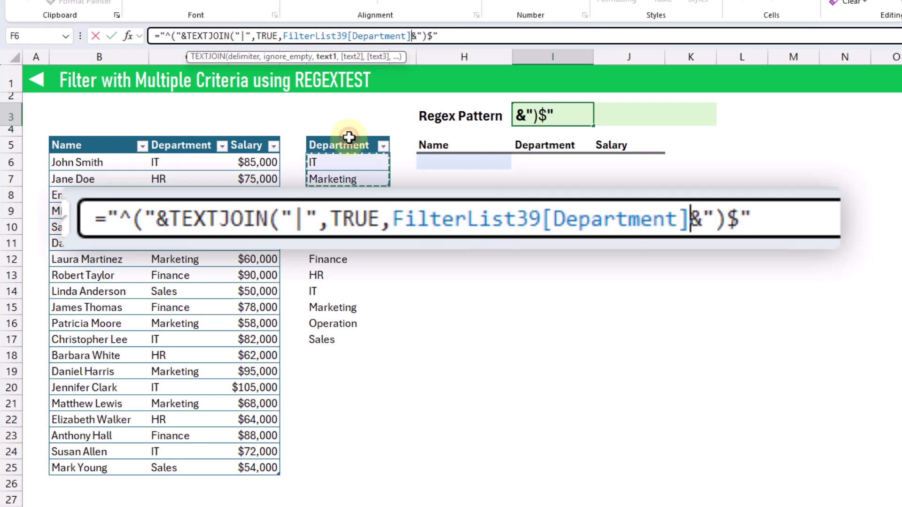
{"action": "type", "text": ")"}
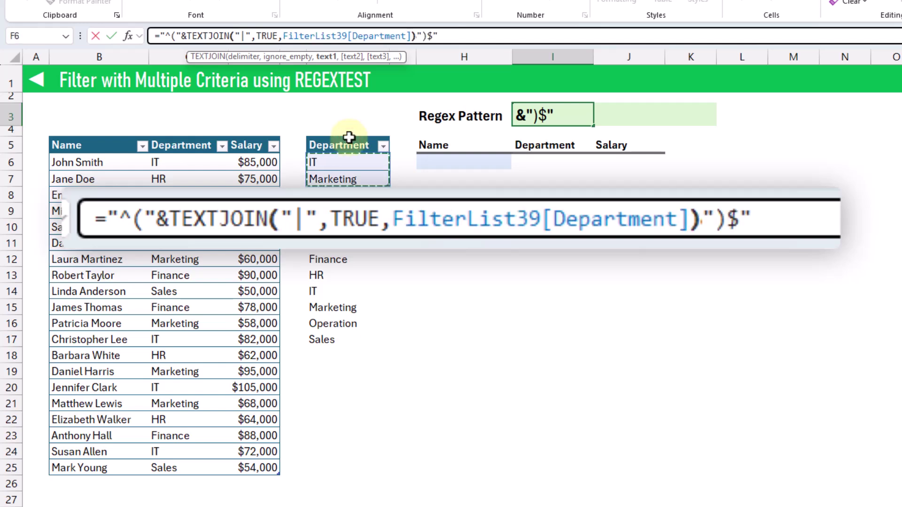
{"action": "key", "text": "Return"}
{"action": "key", "text": "Up"}
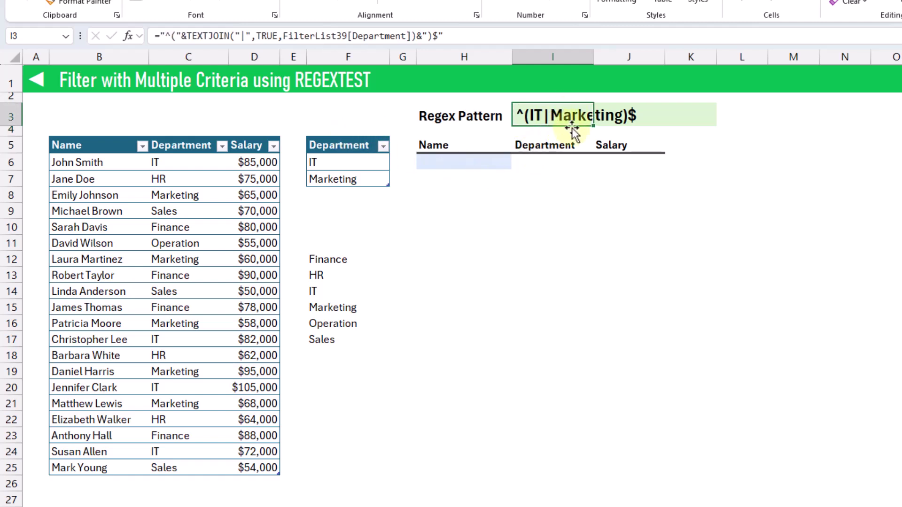
Step: Move Finance from F12 to F8 to add it to the department criteria list
{"action": "left_click", "coordinate": [317, 259]}
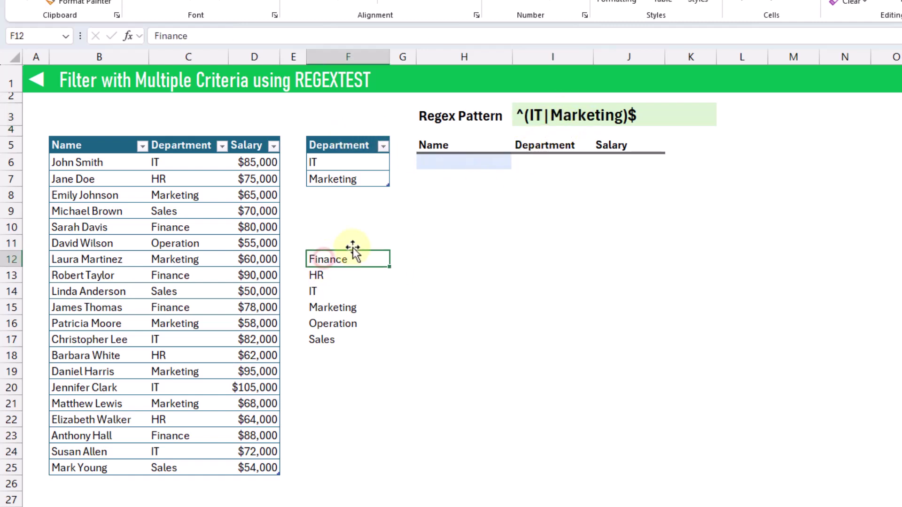
{"action": "left_click_drag", "start_coordinate": [351, 253], "coordinate": [349, 192]}
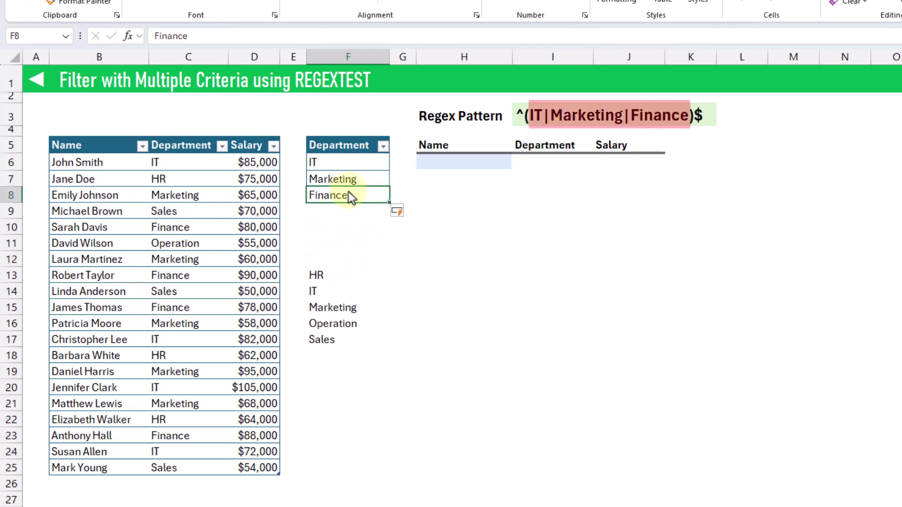
Step: Enter a REGEXTEST formula in H6 that tests Employees38[Department] against the pattern in I3 with case-insensitive matching (1)
{"action": "left_click", "coordinate": [450, 167]}
{"action": "type", "text": "=rege"}
{"action": "key", "text": "Down"}
{"action": "key", "text": "Down"}
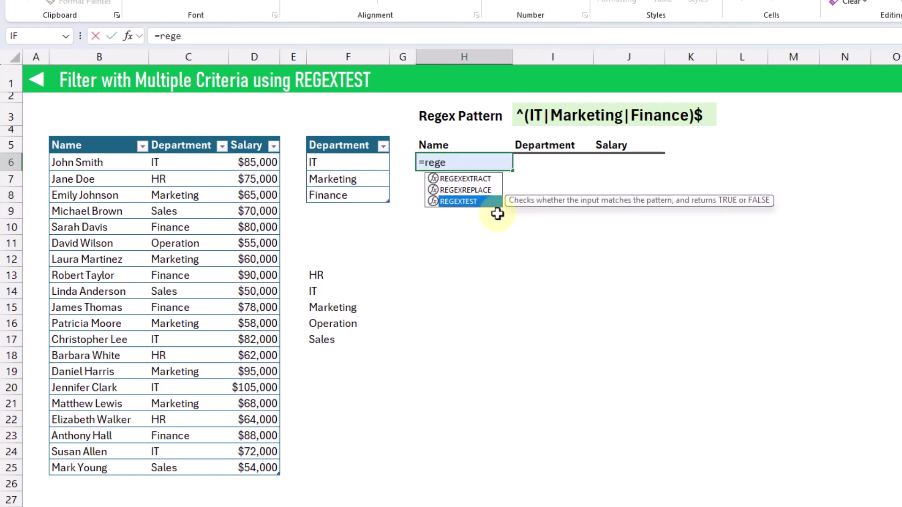
{"action": "key", "text": "Tab"}
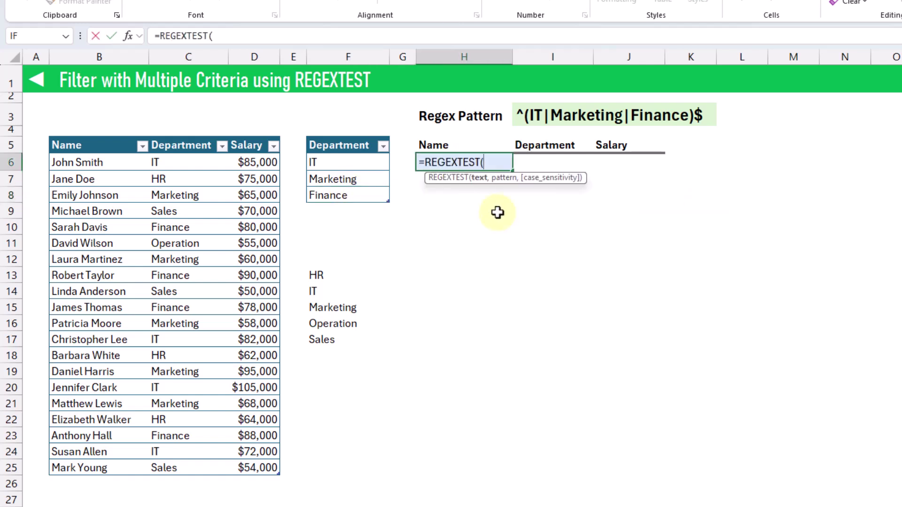
{"action": "left_click", "coordinate": [176, 137]}
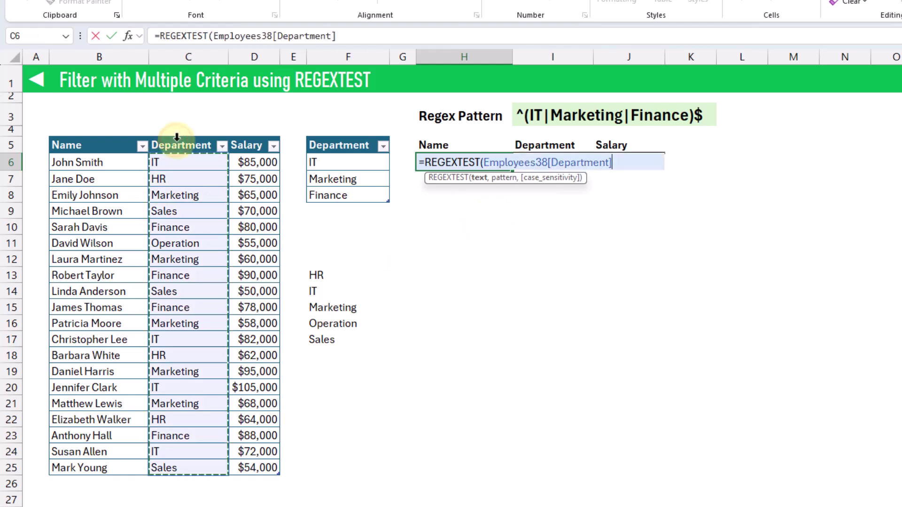
{"action": "type", "text": ","}
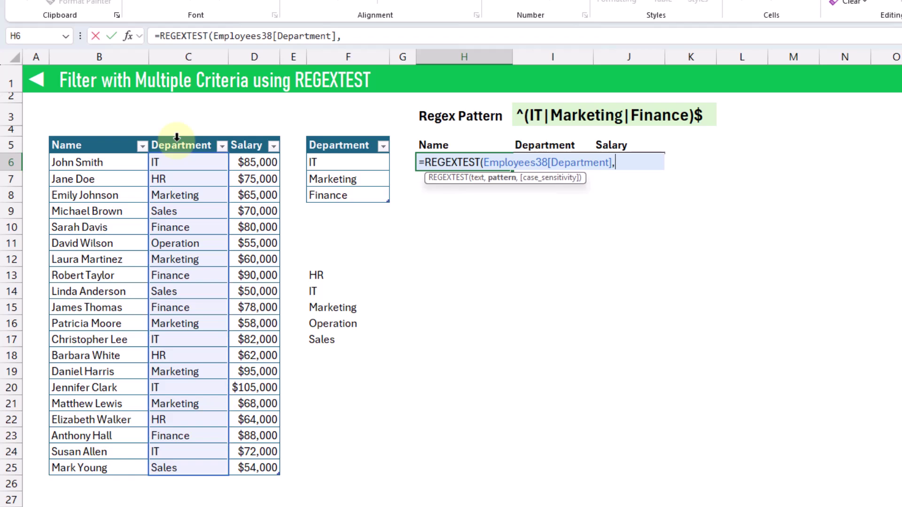
{"action": "left_click", "coordinate": [533, 117]}
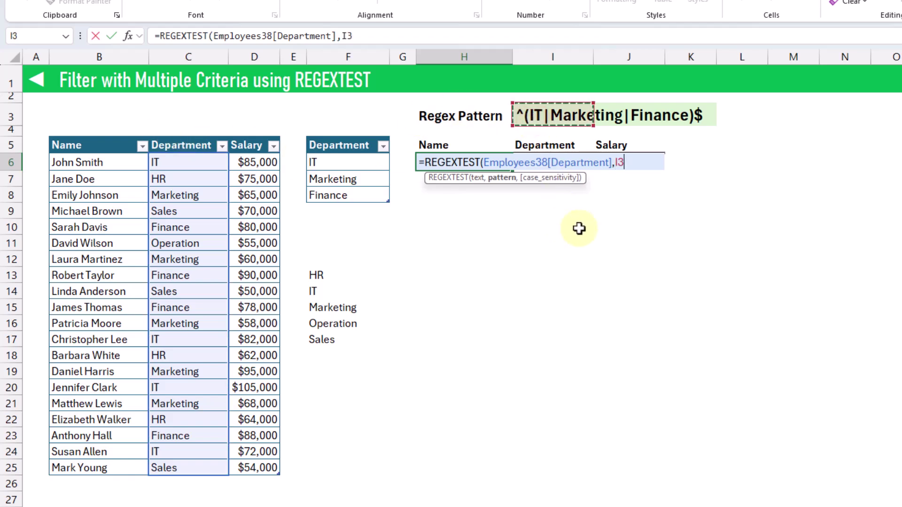
{"action": "type", "text": ","}
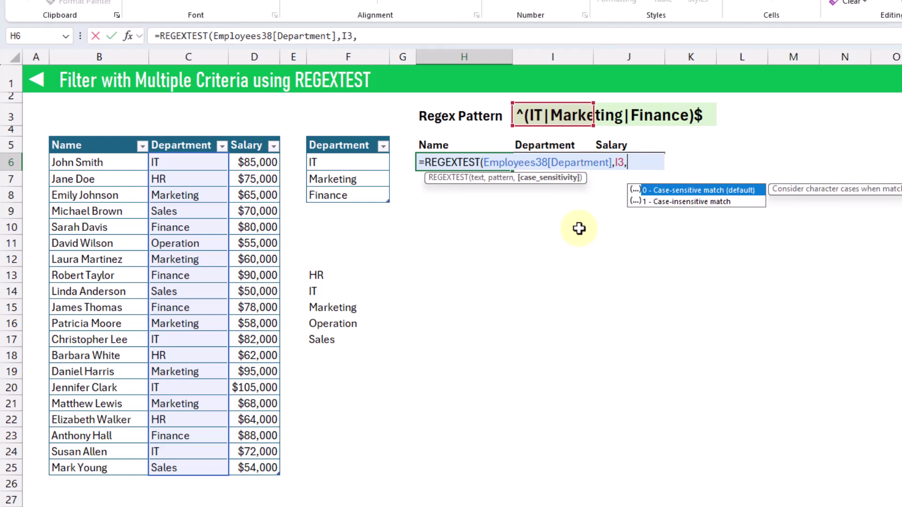
{"action": "key", "text": "Down"}
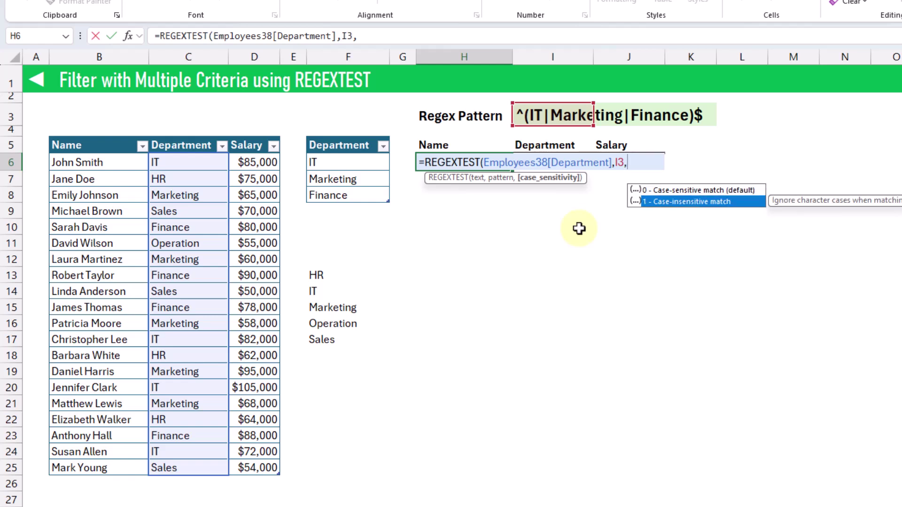
{"action": "key", "text": "Tab"}
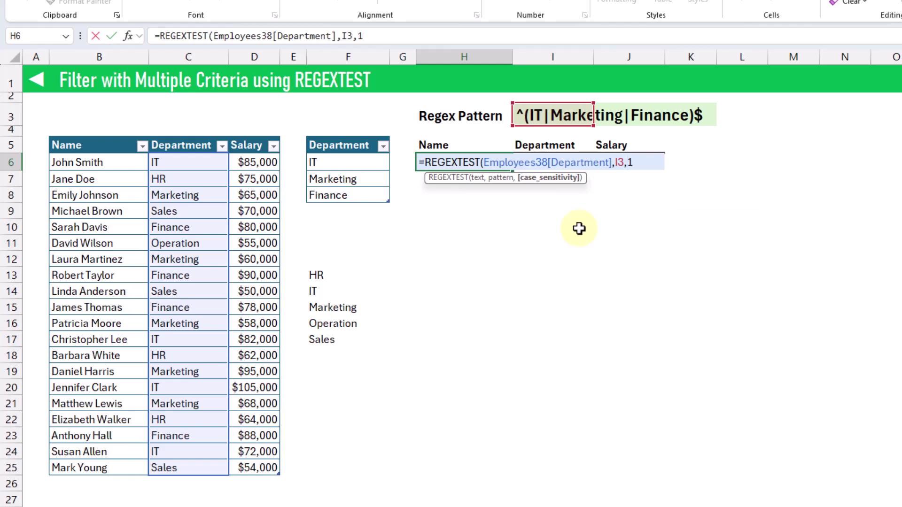
{"action": "key", "text": "ctrl+Return"}
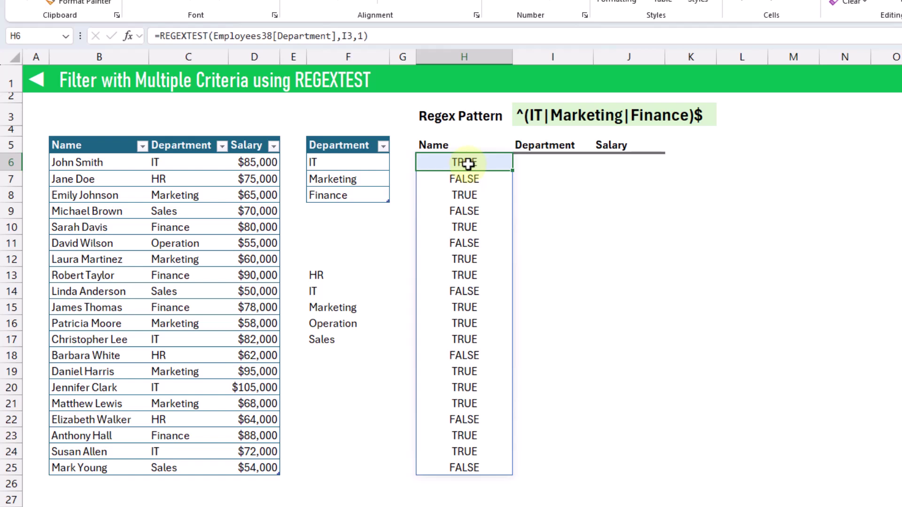
Step: Compare the department entries in C6 and C7 with their REGEXTEST flags in column H
{"action": "left_click", "coordinate": [196, 167]}
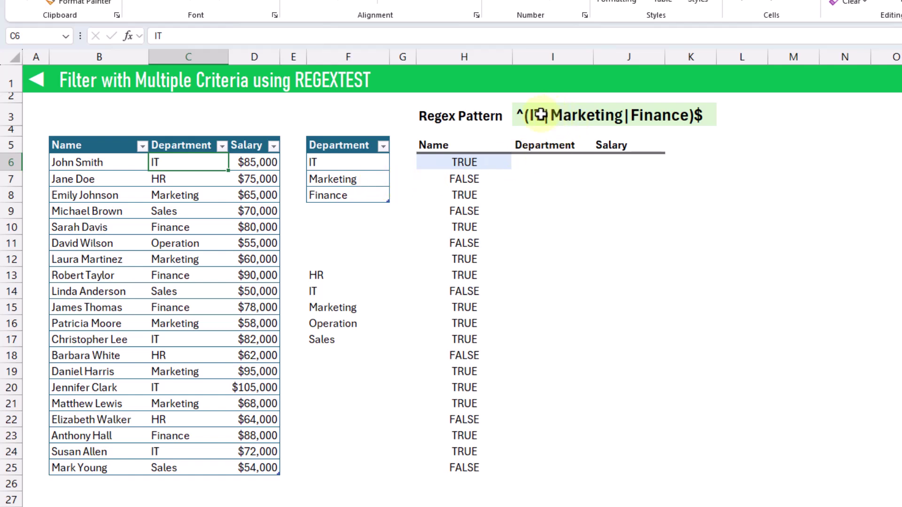
{"action": "left_click", "coordinate": [458, 178]}
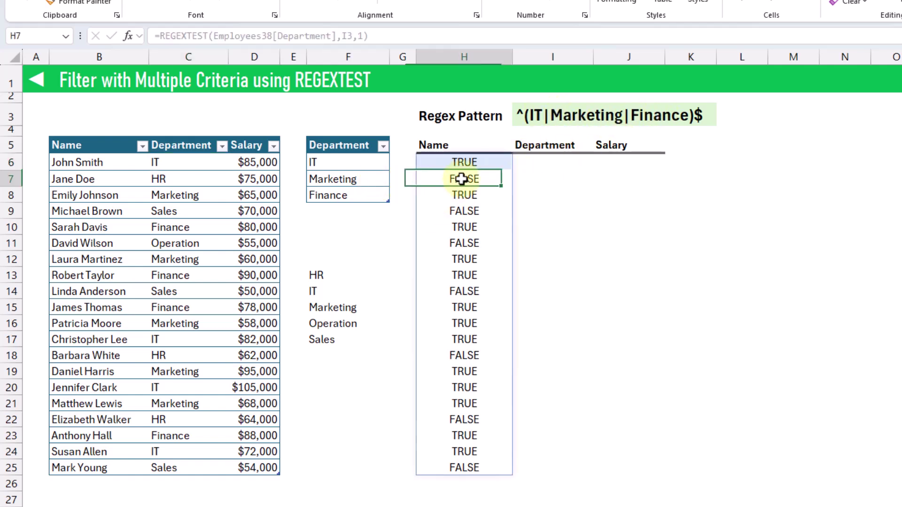
{"action": "left_click", "coordinate": [195, 179]}
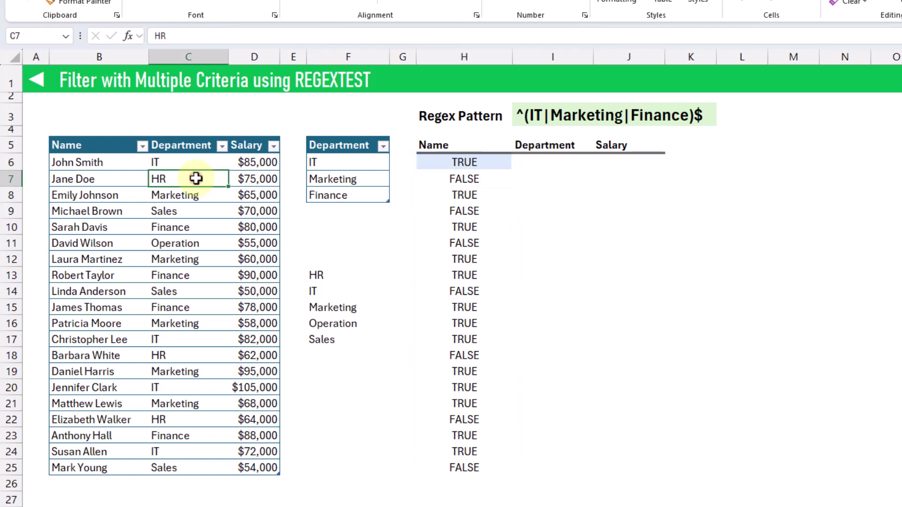
Step: Wrap the H6 REGEXTEST formula in FILTER, with Employees38 as the array and the REGEXTEST result as the include argument
{"action": "left_click", "coordinate": [459, 162]}
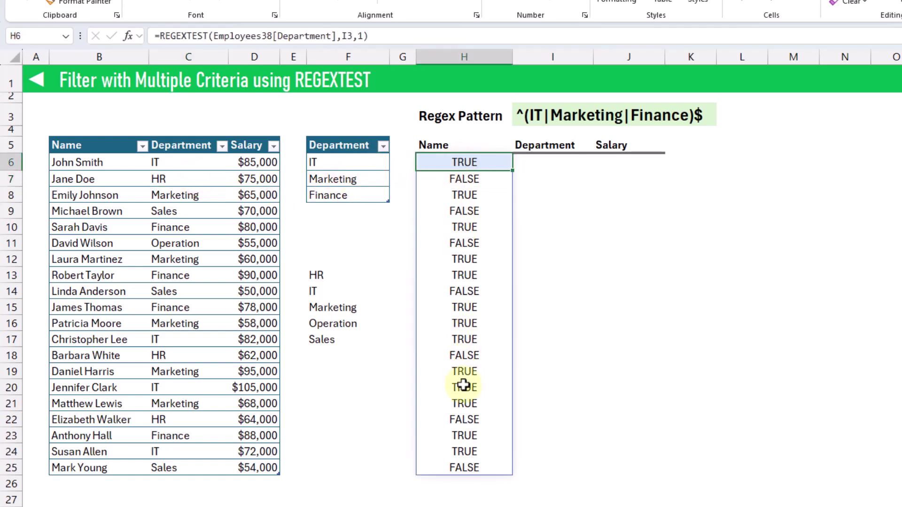
{"action": "left_click", "coordinate": [161, 36]}
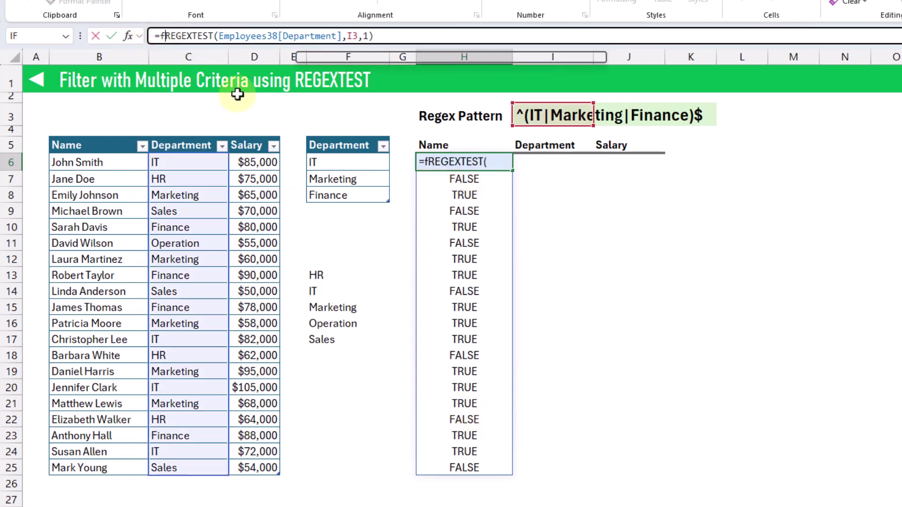
{"action": "type", "text": "filter"}
{"action": "key", "text": "Tab"}
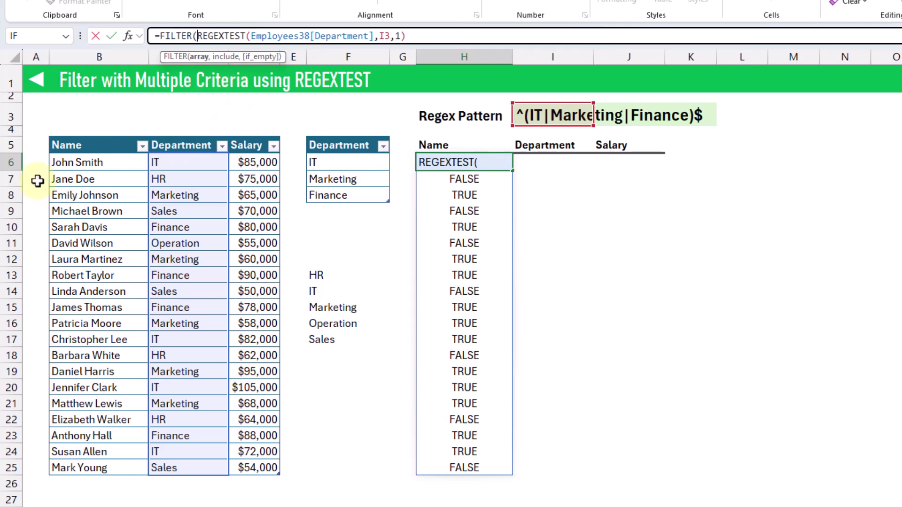
{"action": "left_click", "coordinate": [47, 134]}
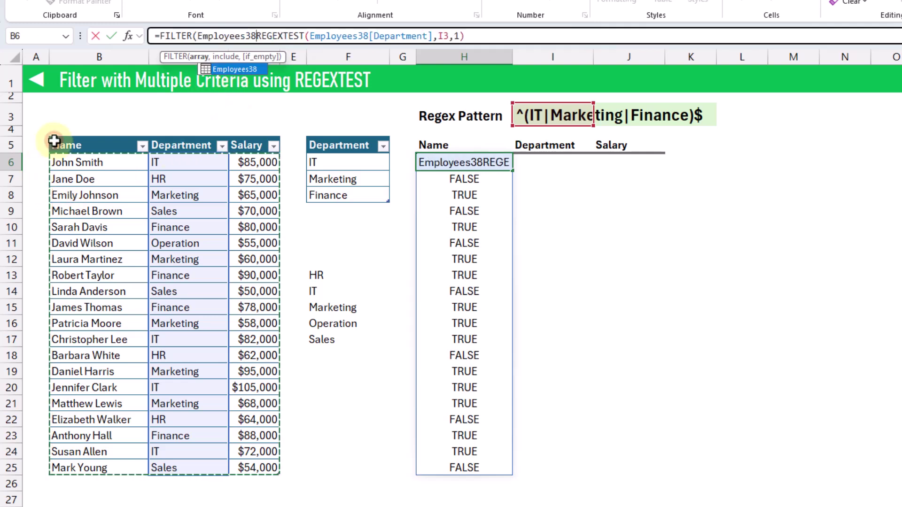
{"action": "type", "text": ","}
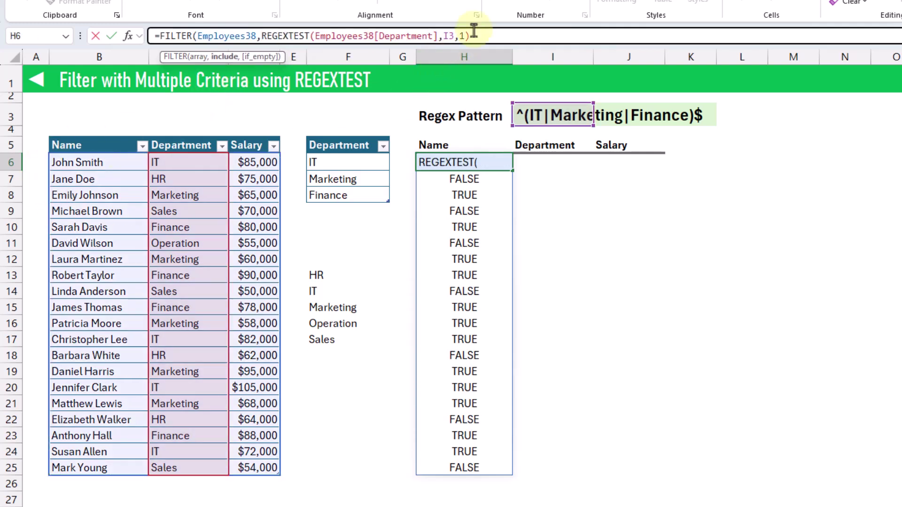
{"action": "left_click_drag", "start_coordinate": [258, 36], "coordinate": [501, 36]}
{"action": "left_click", "coordinate": [491, 36]}
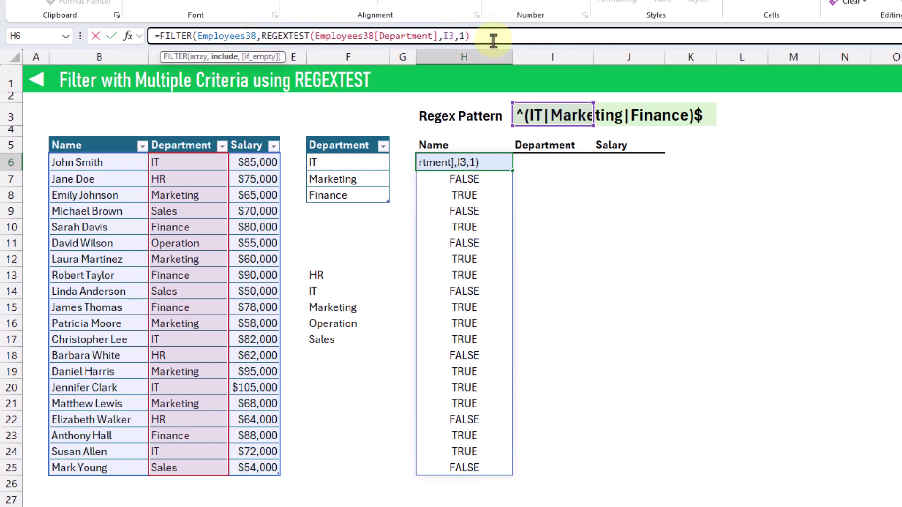
{"action": "type", "text": ")"}
{"action": "key", "text": "Return"}
{"action": "key", "text": "Up"}
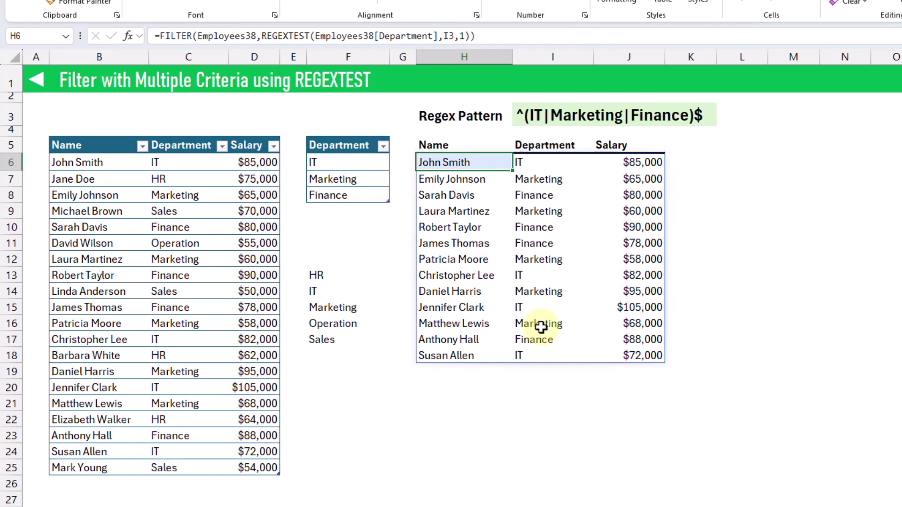
Step: Move HR from F13 to F9 to add it to the criteria list, and check the regex pattern in I3
{"action": "left_click", "coordinate": [333, 274]}
{"action": "left_click_drag", "start_coordinate": [342, 271], "coordinate": [347, 210]}
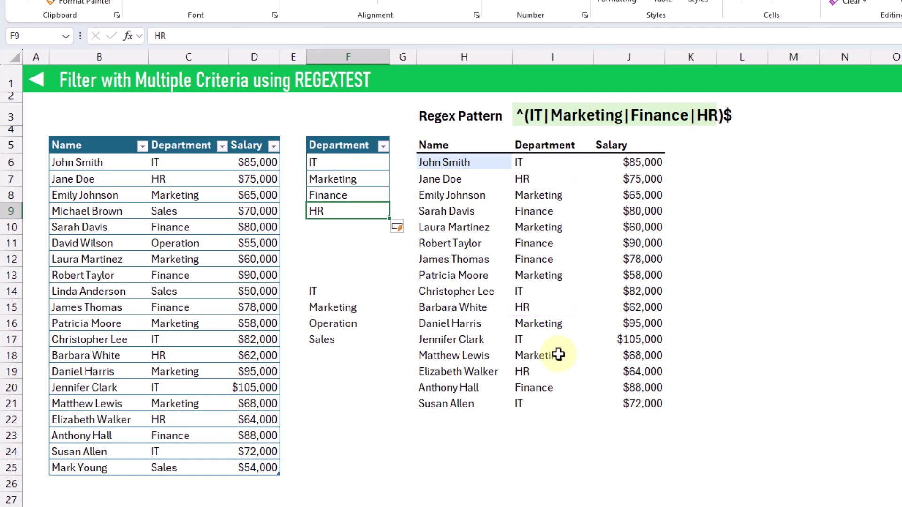
{"action": "left_click", "coordinate": [550, 118]}
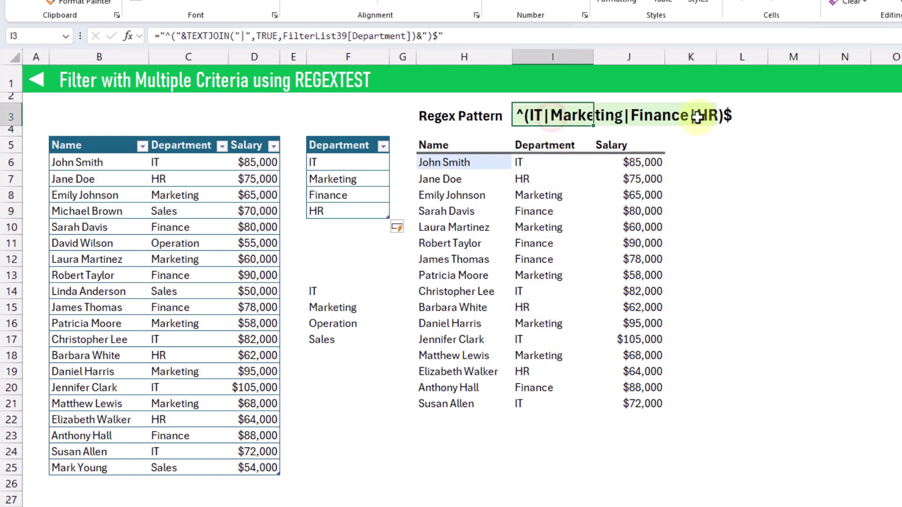